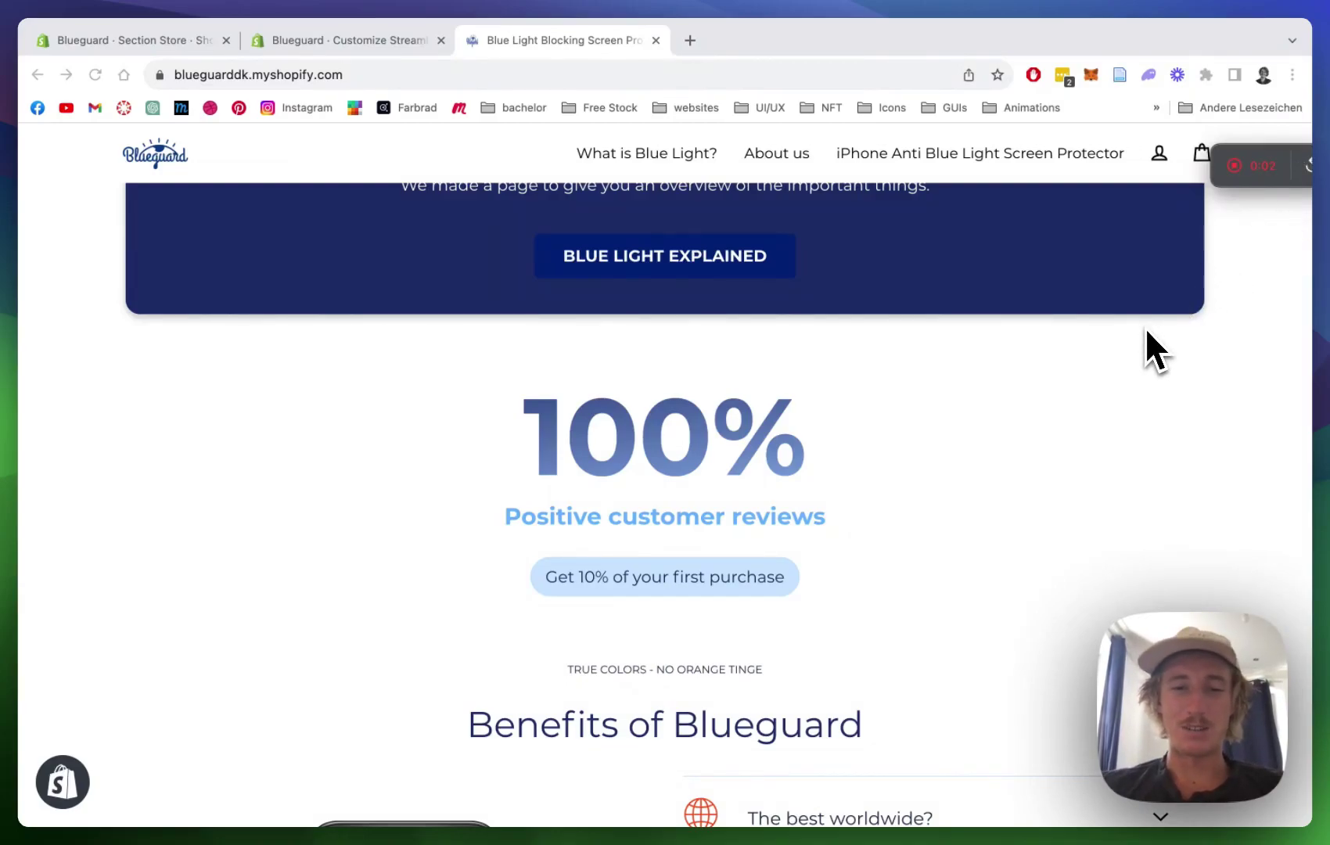
Reload the storefront homepage to replay the counting animation and scroll through it.
scroll(1145, 327, "down", 2)
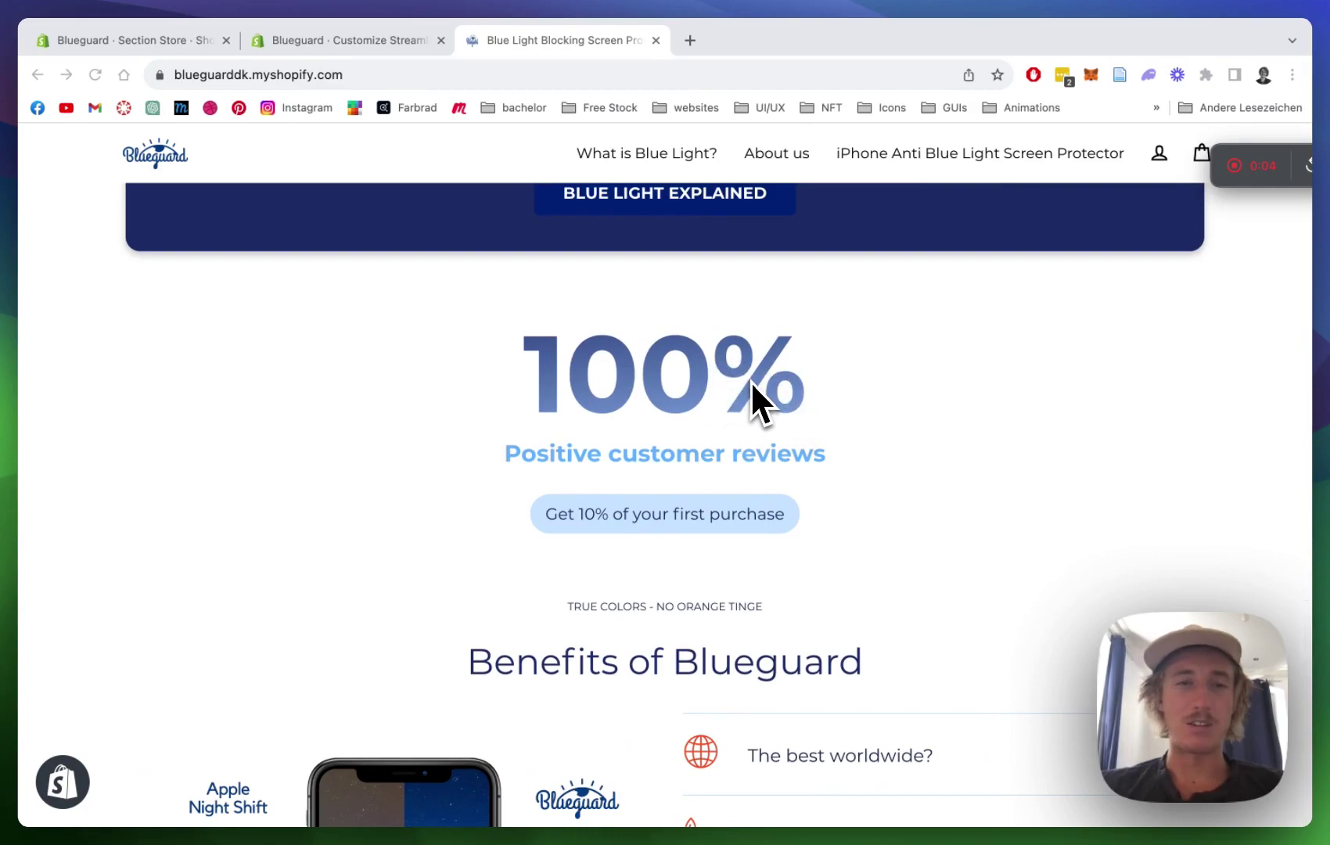
scroll(750, 381, "up", 1)
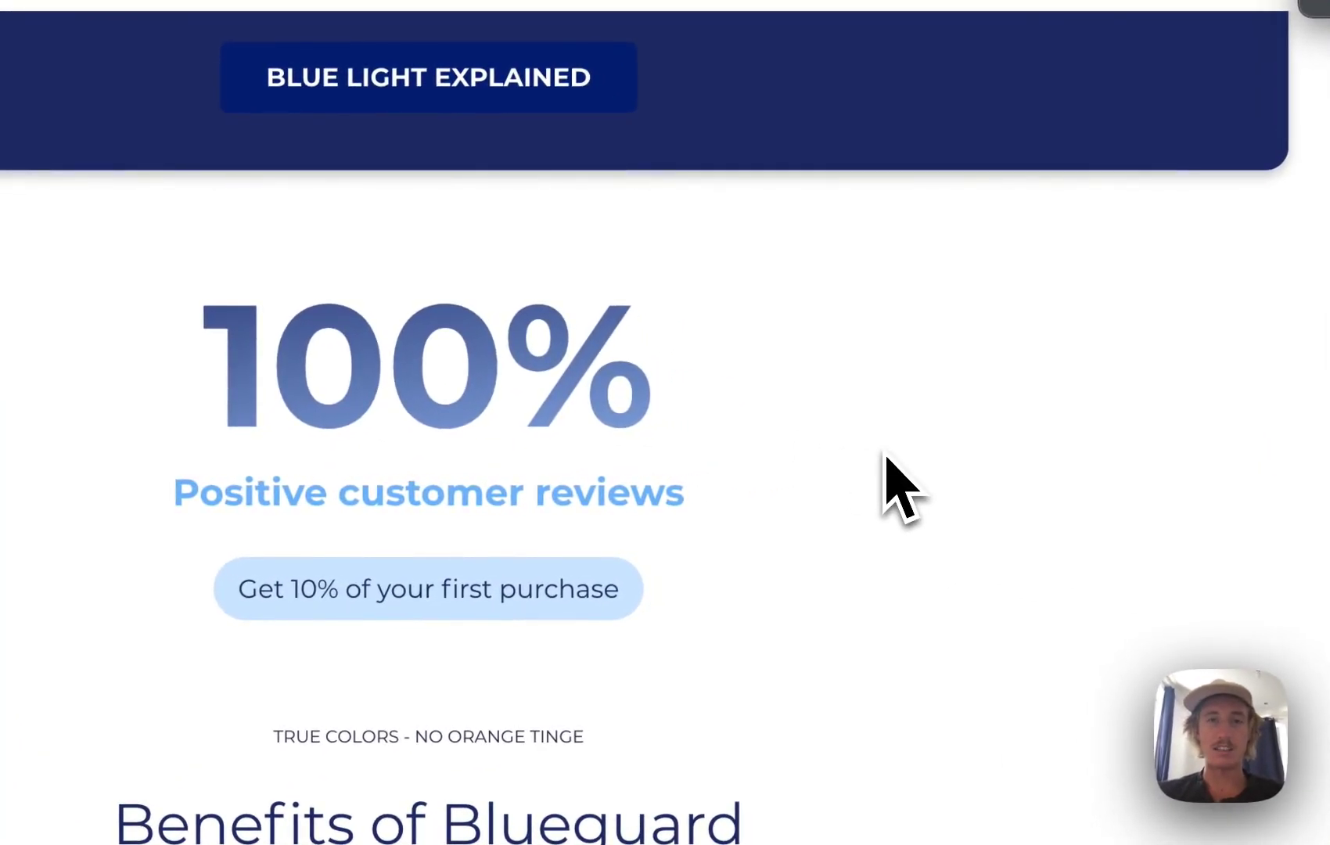
key("super+r")
scroll(805, 365, "down", 10)
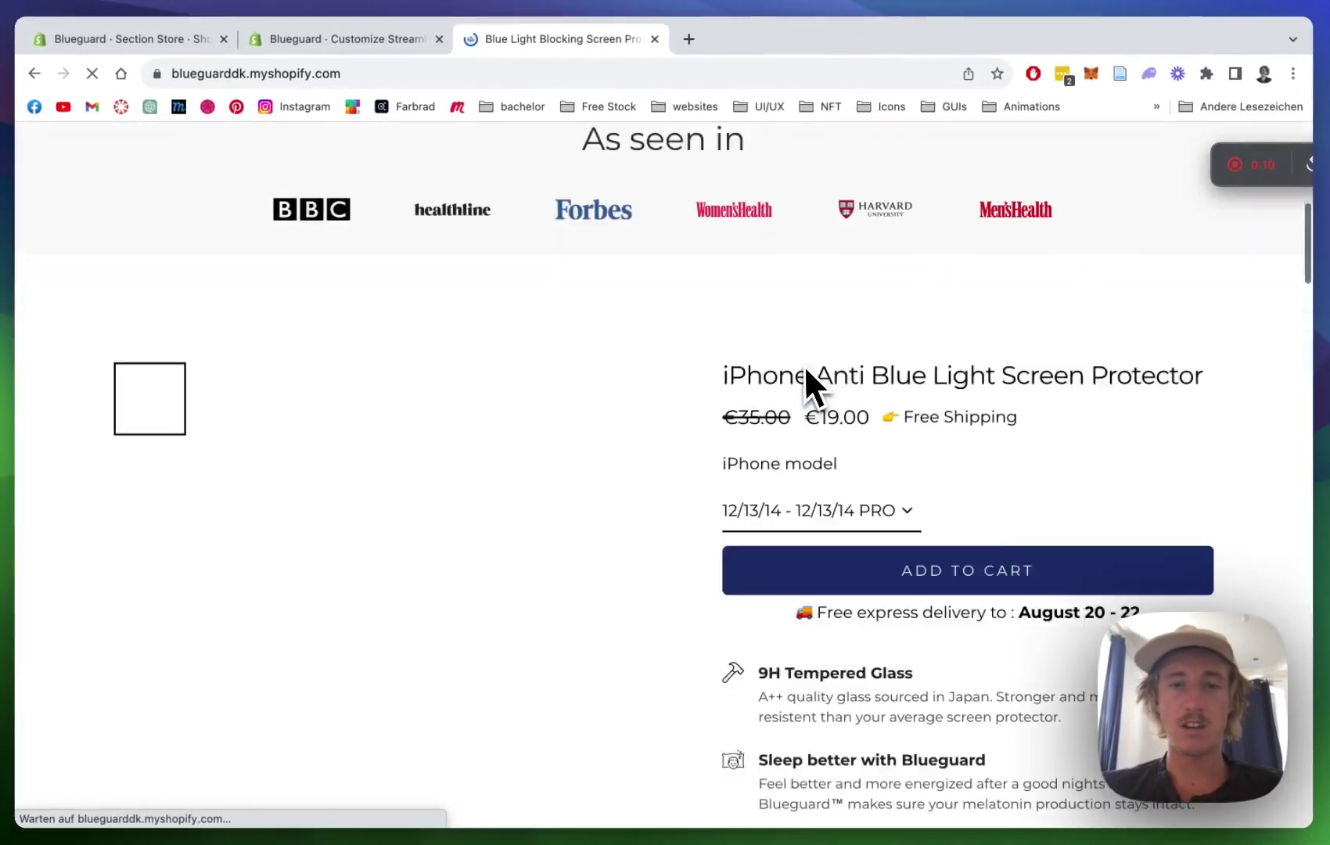
scroll(713, 317, "down", 15)
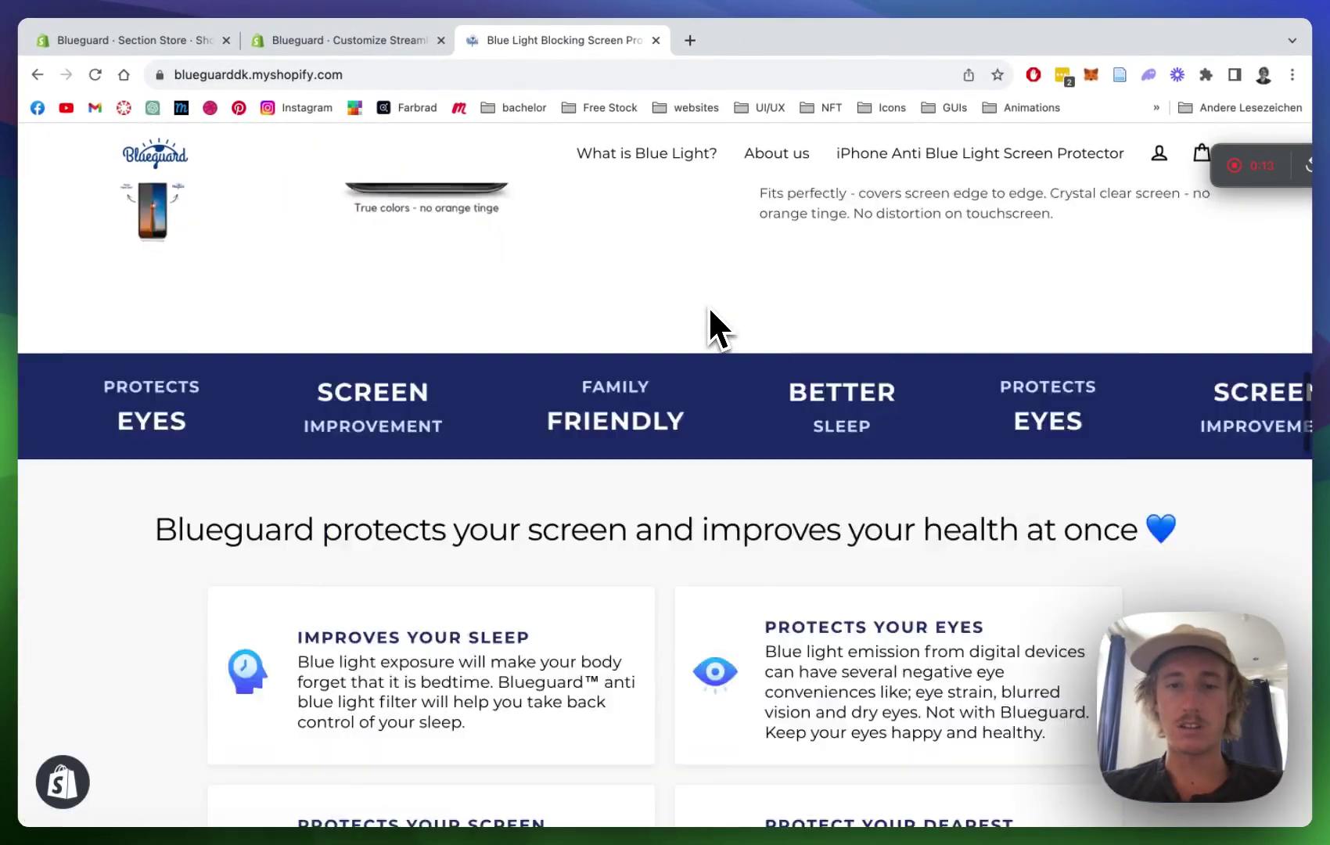
scroll(707, 305, "down", 15)
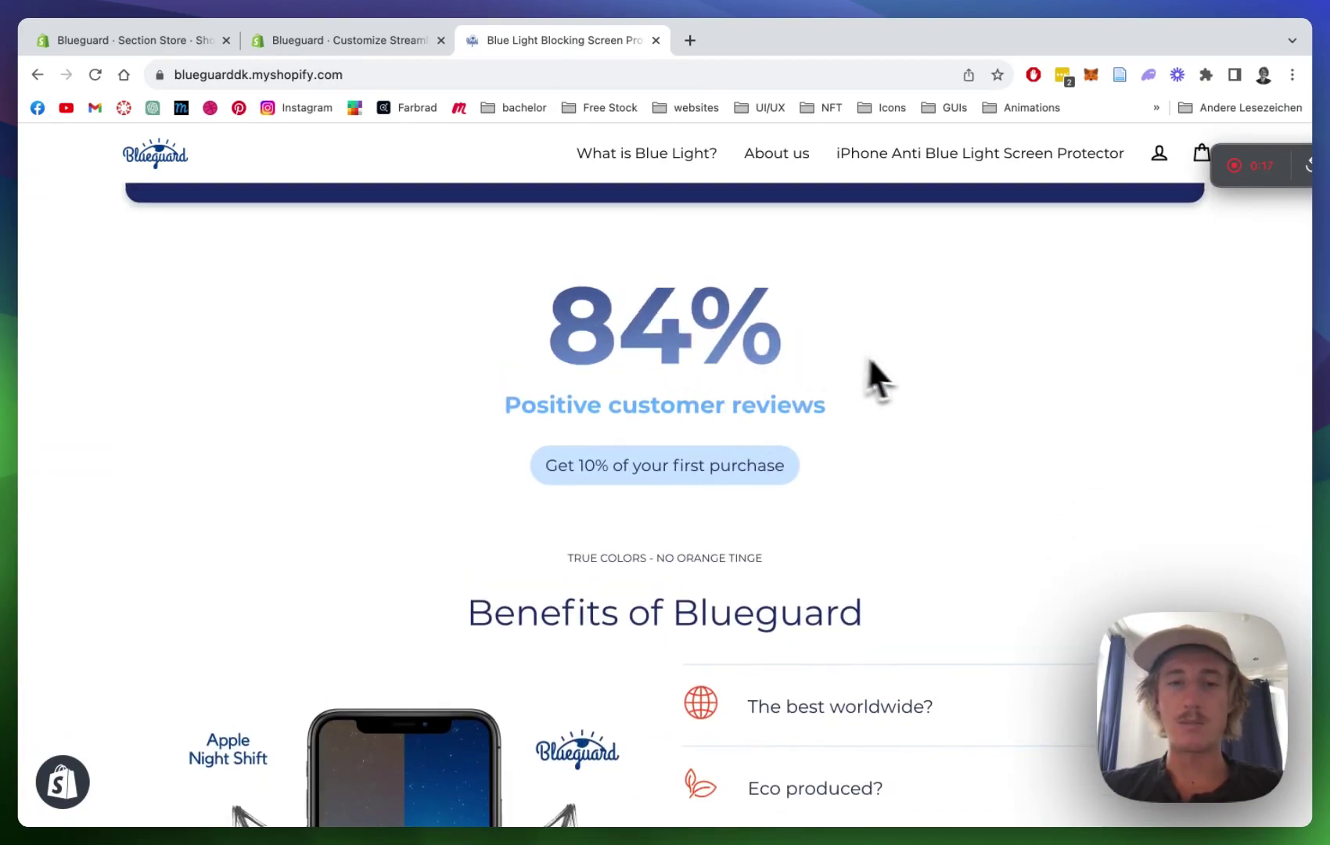
scroll(884, 360, "up", 1)
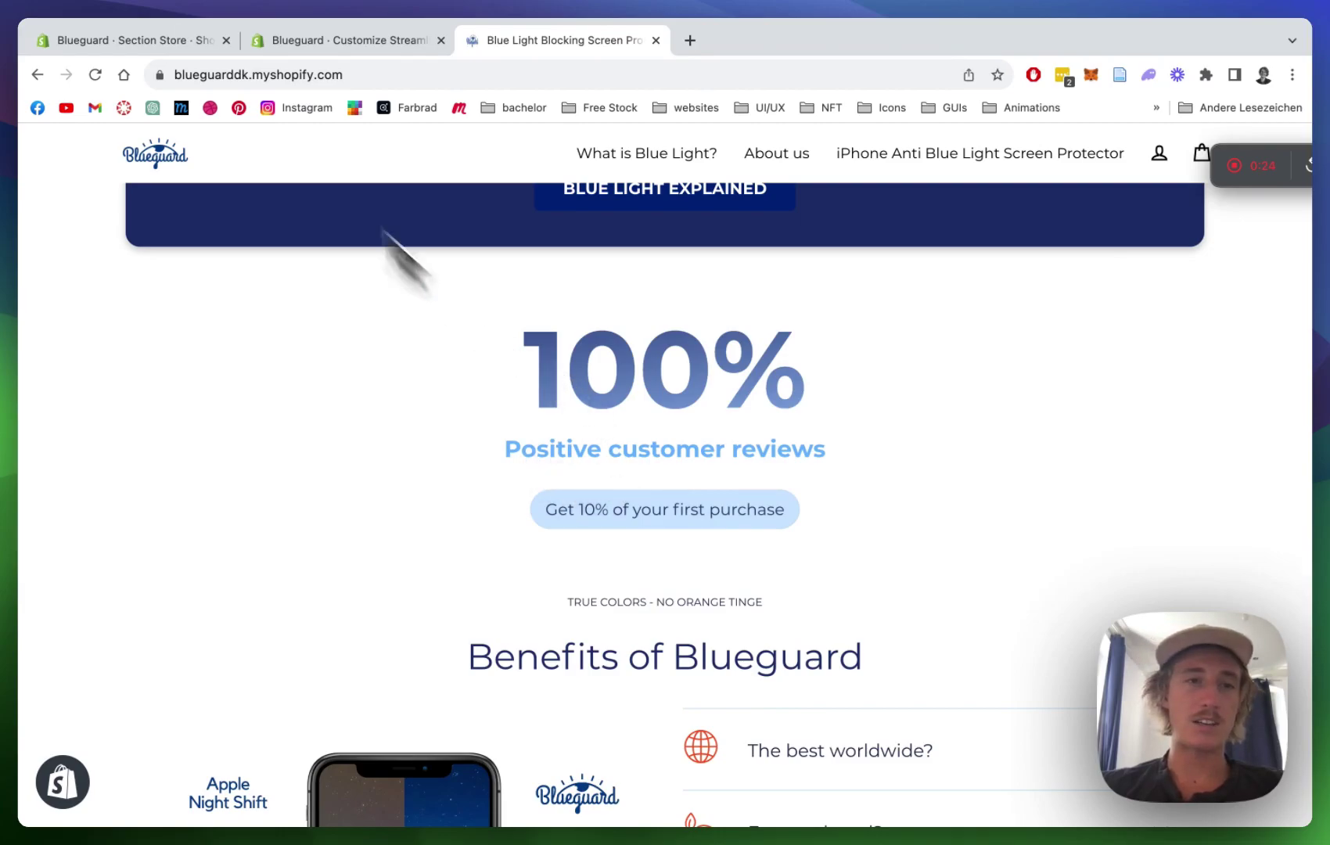
Open Section Store's Explore Sections catalogue and browse the listed sections.
left_click(133, 39)
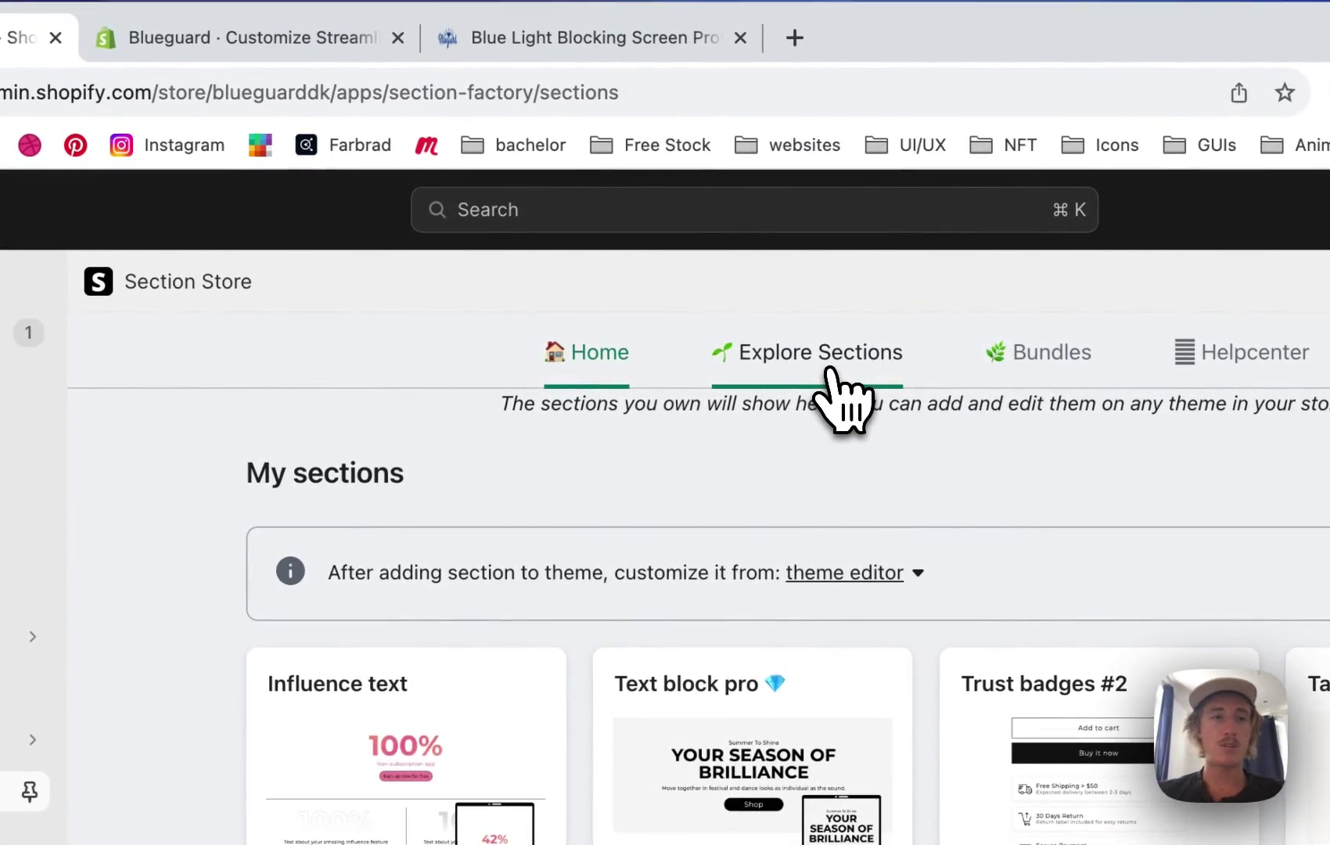
left_click(724, 354)
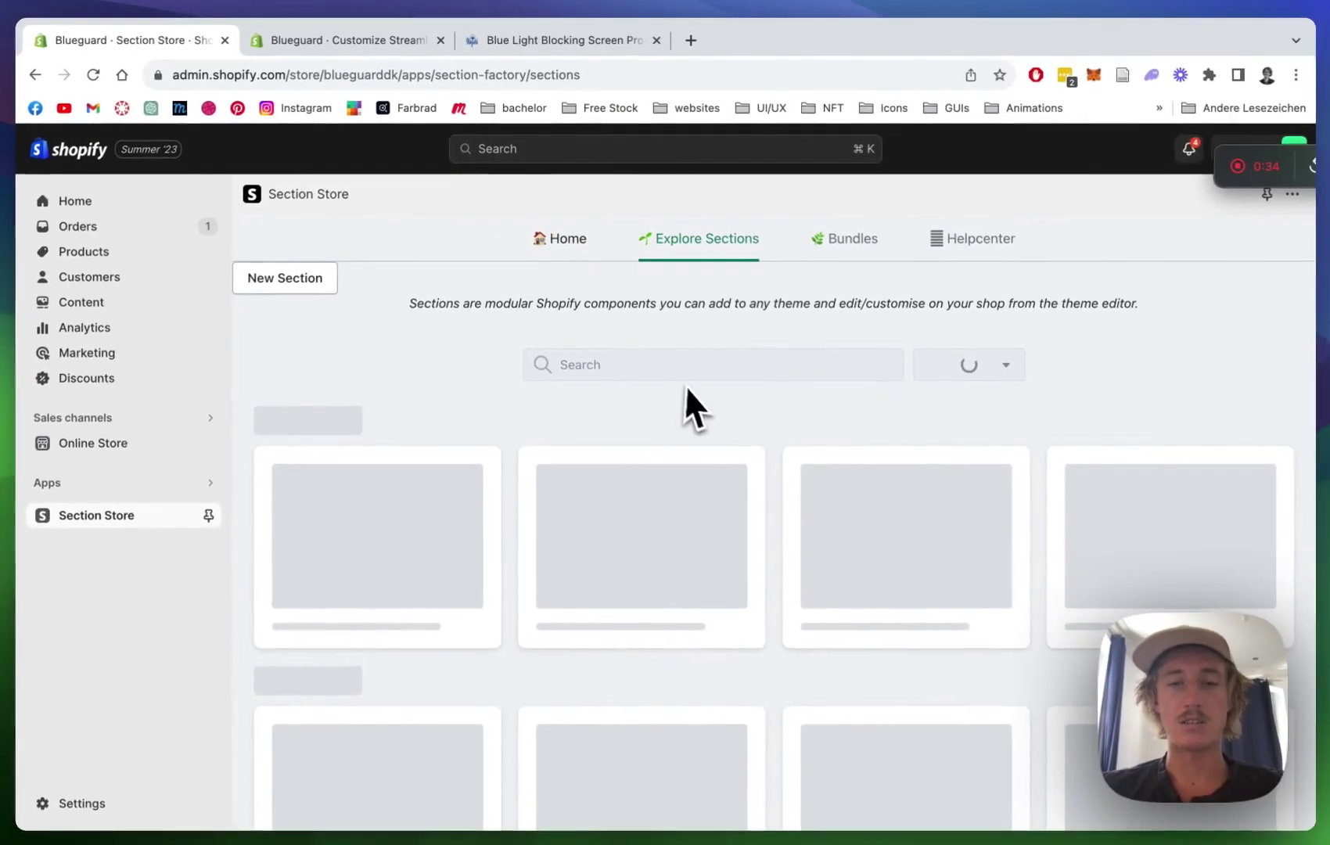
scroll(743, 470, "down", 5)
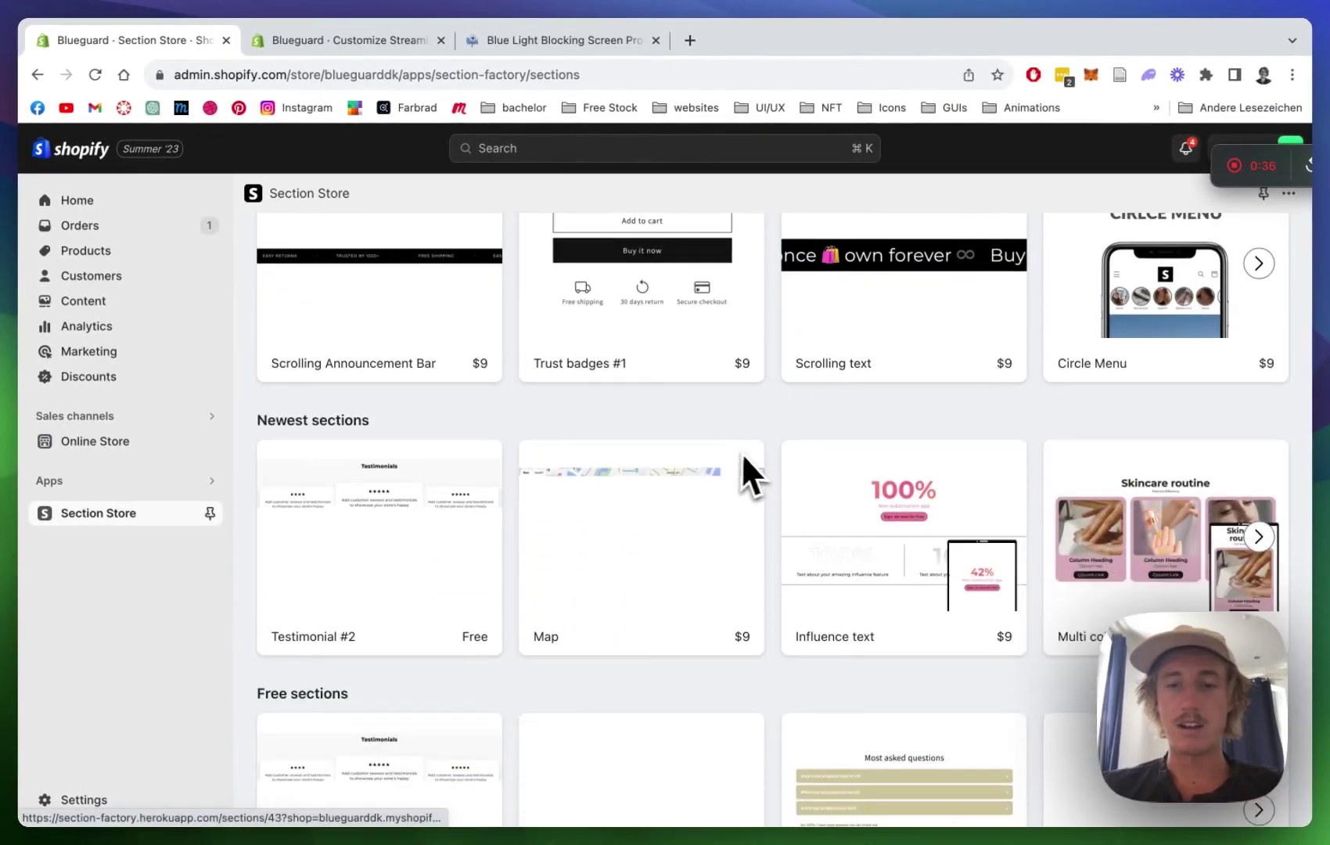
scroll(749, 454, "up", 3)
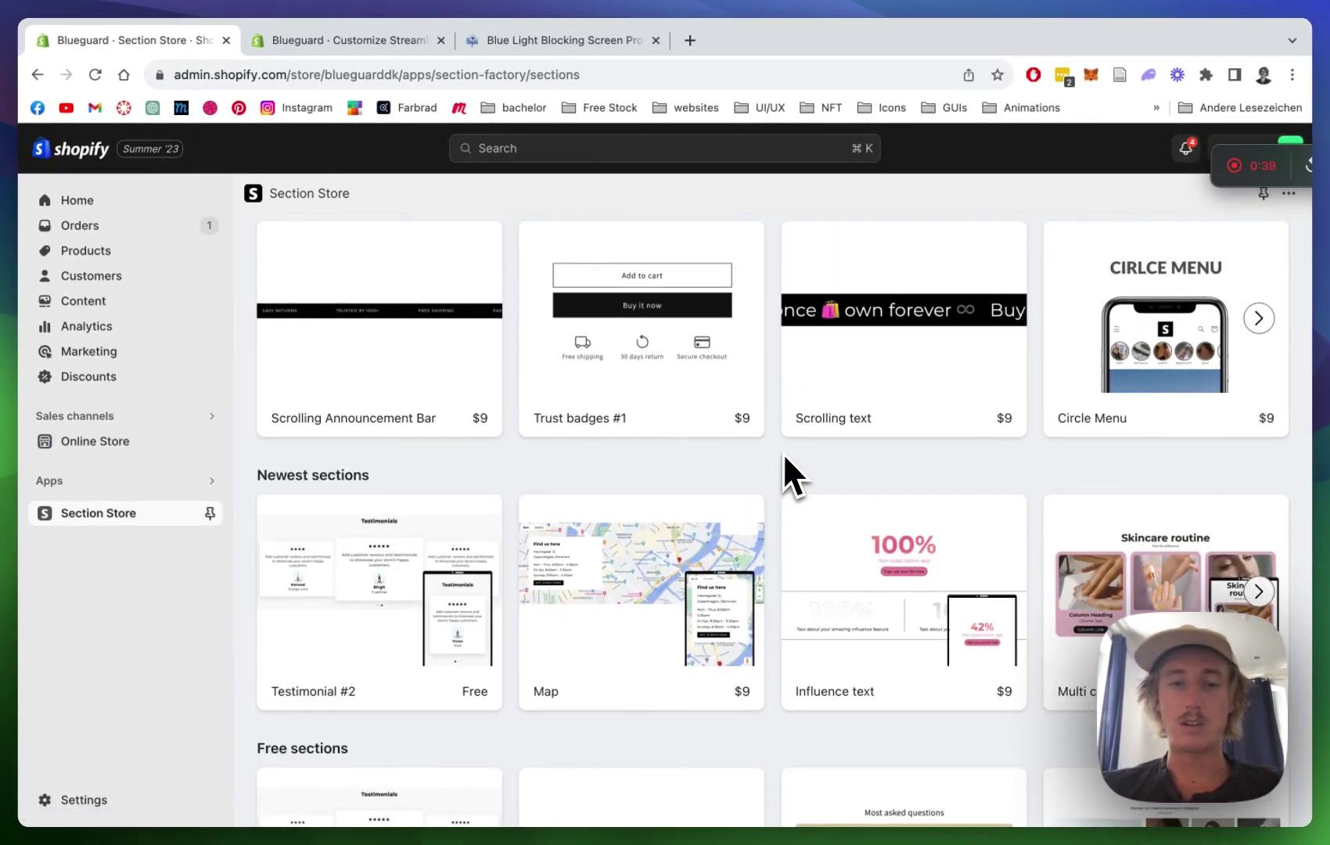
scroll(783, 452, "up", 1)
scroll(785, 458, "down", 6)
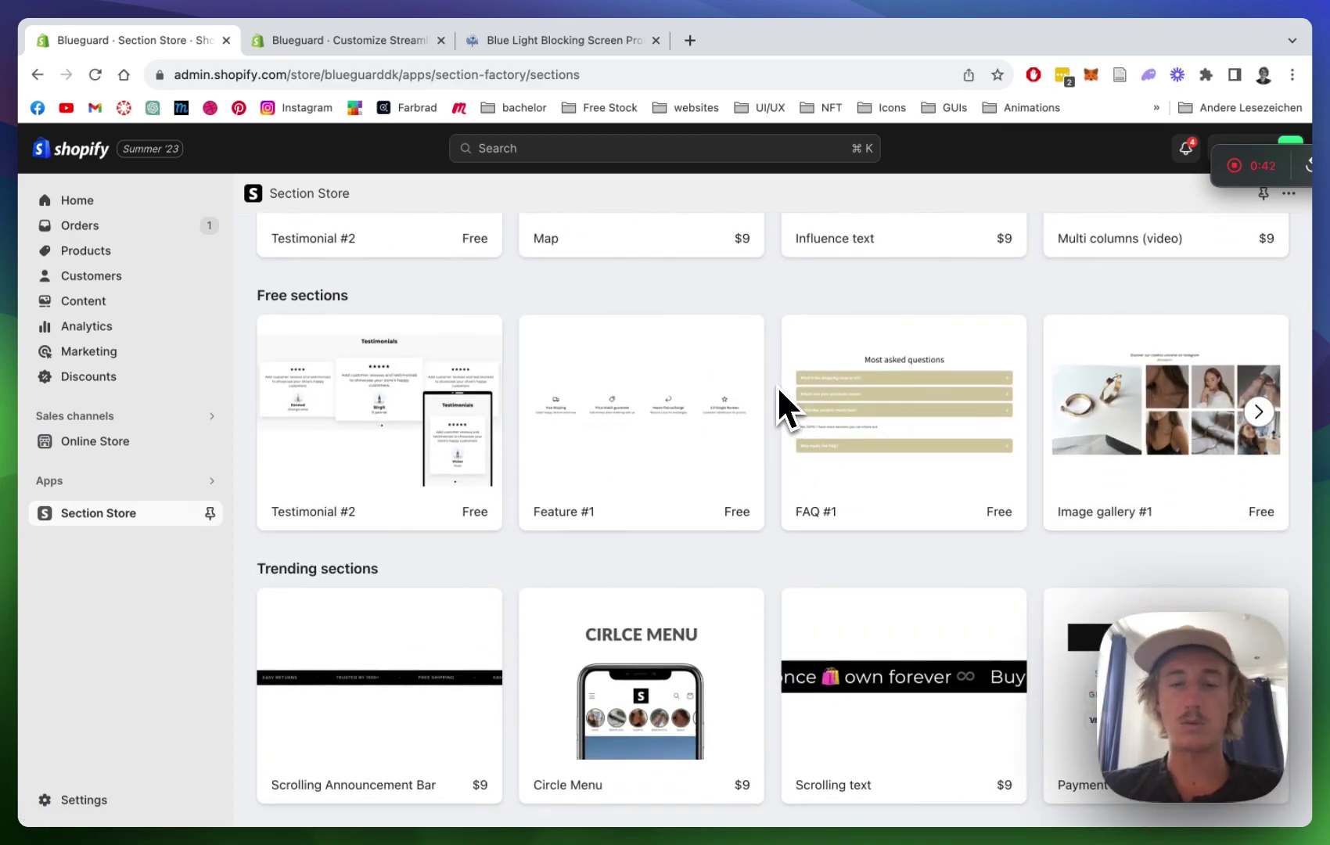
scroll(777, 384, "up", 7)
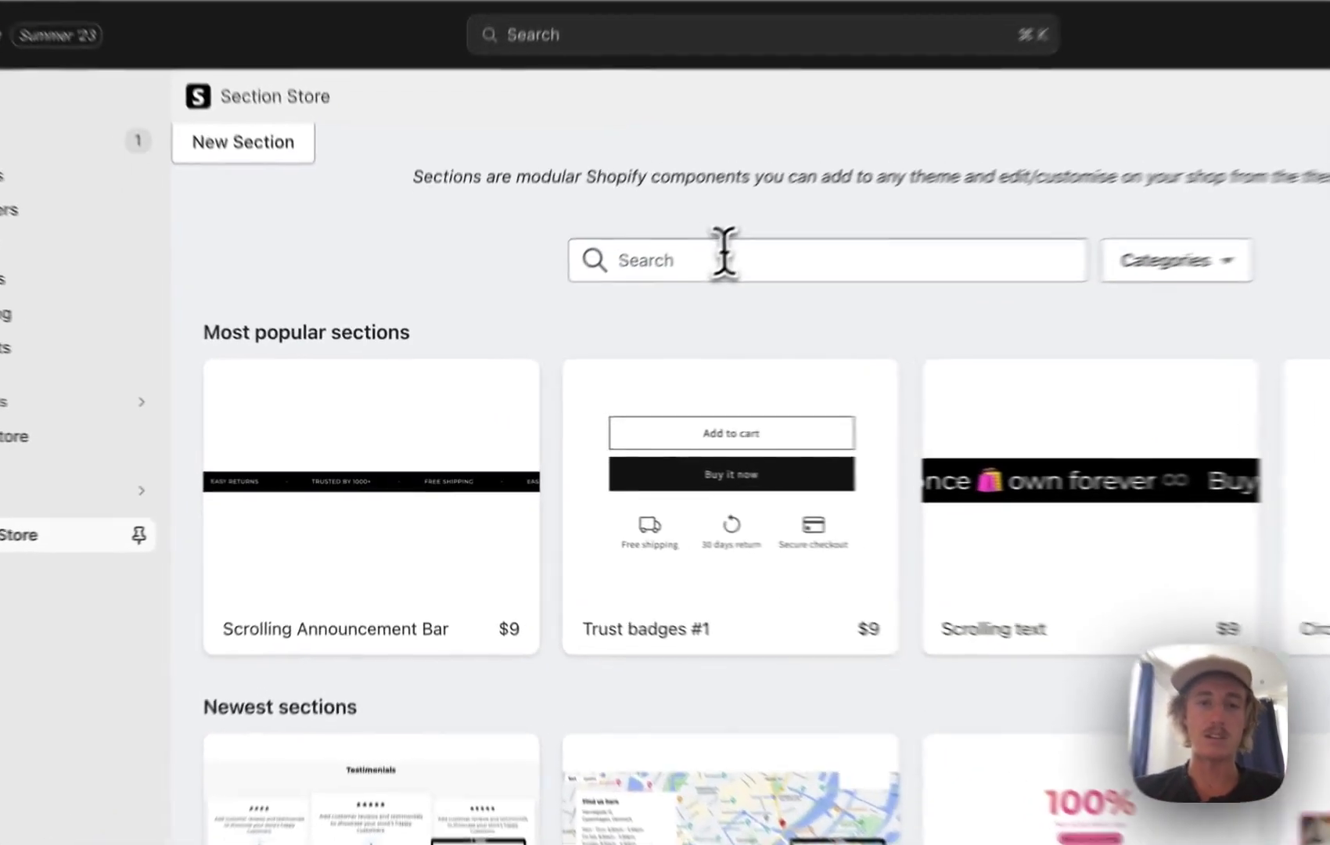
Search the catalogue for 'influ' and open the Influence text detail page ($9, owned).
left_click(633, 313)
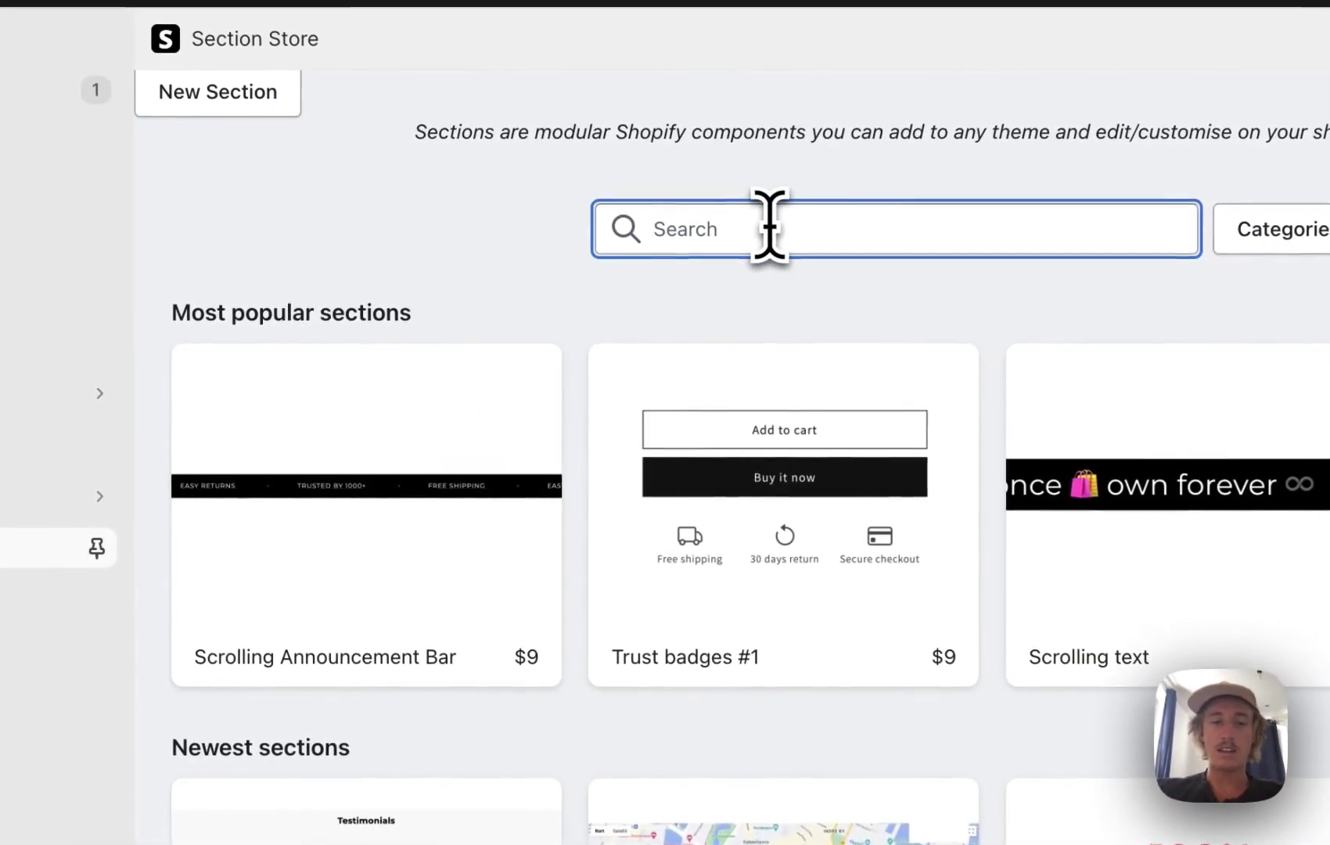
type("influ")
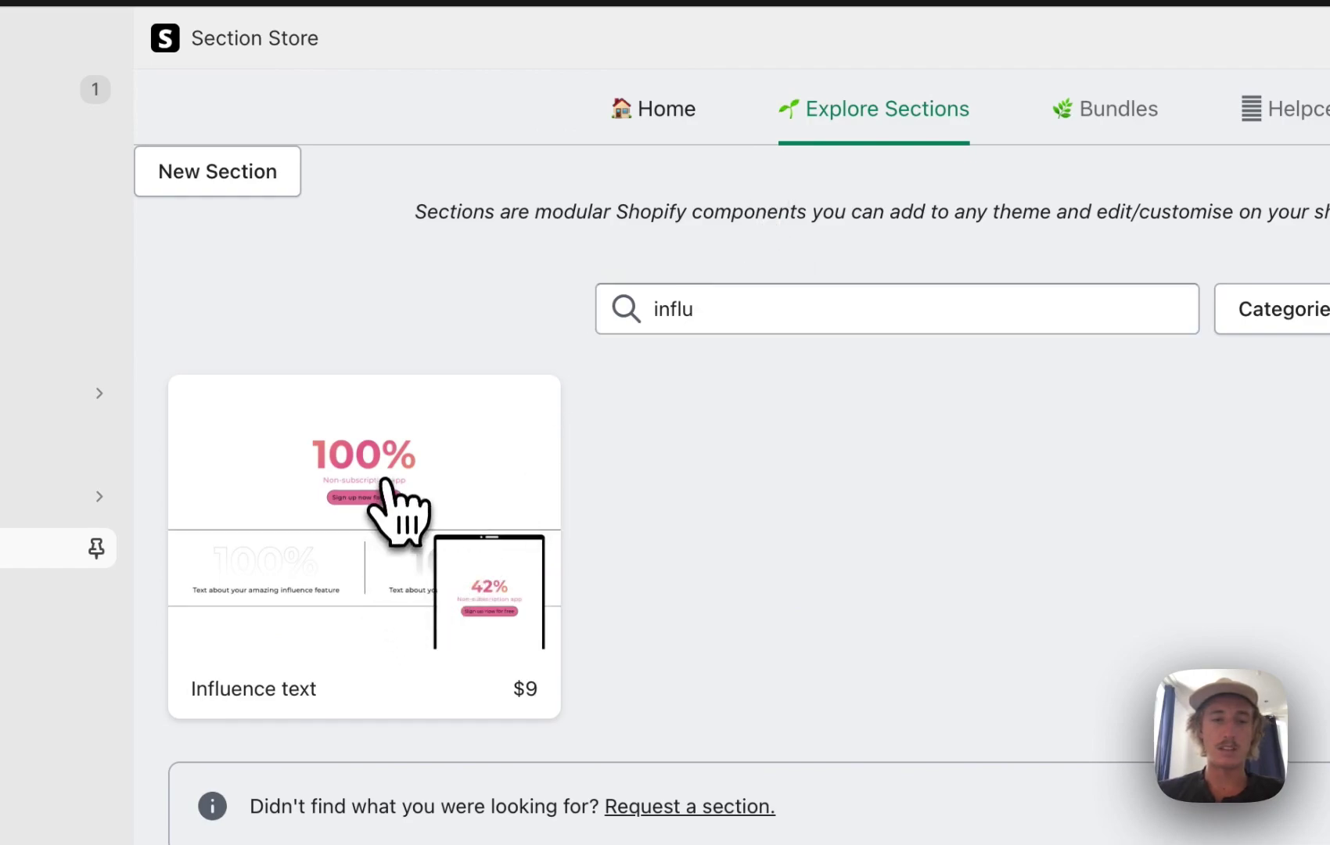
left_click(386, 483)
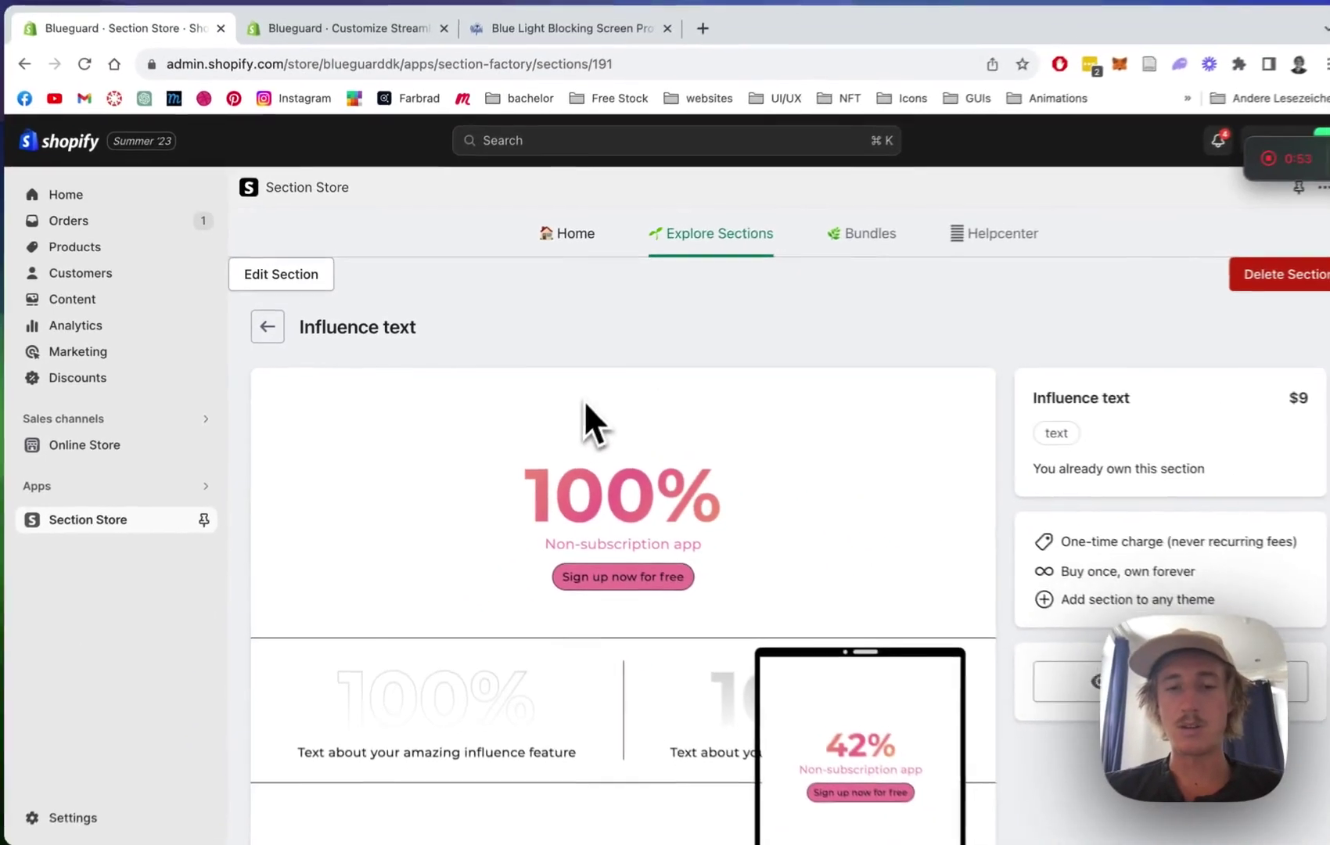
scroll(603, 407, "down", 2)
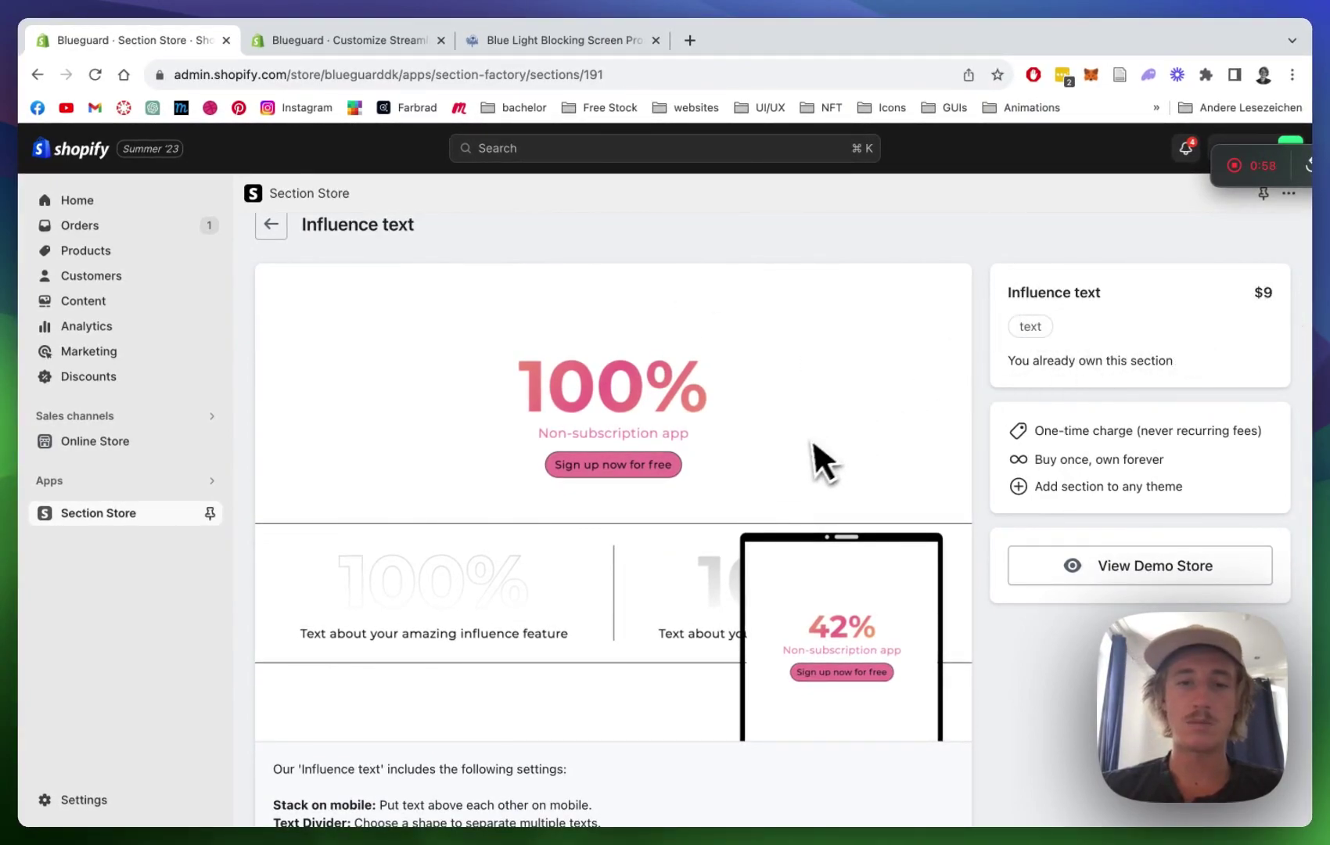
scroll(1012, 481, "down", 1)
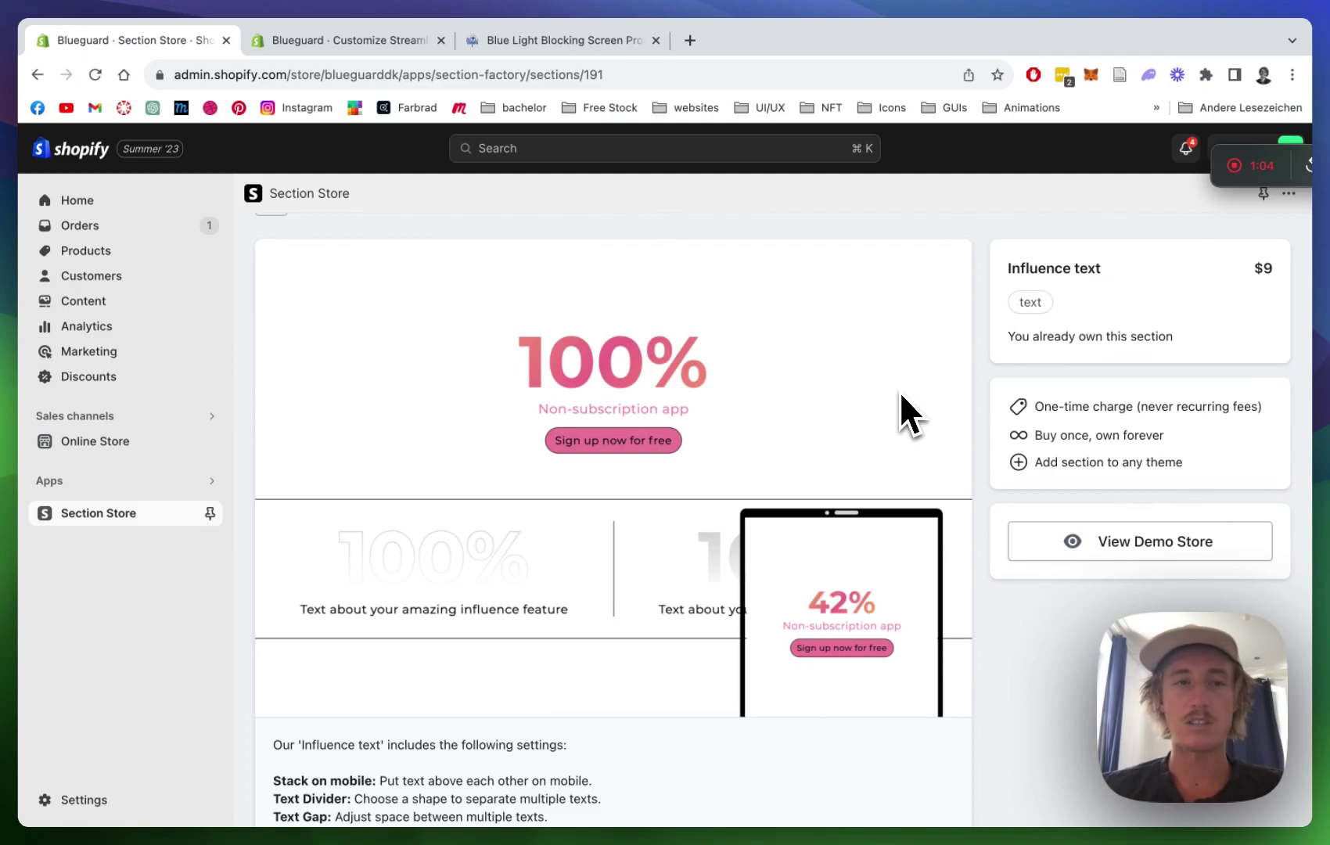
scroll(900, 393, "up", 3)
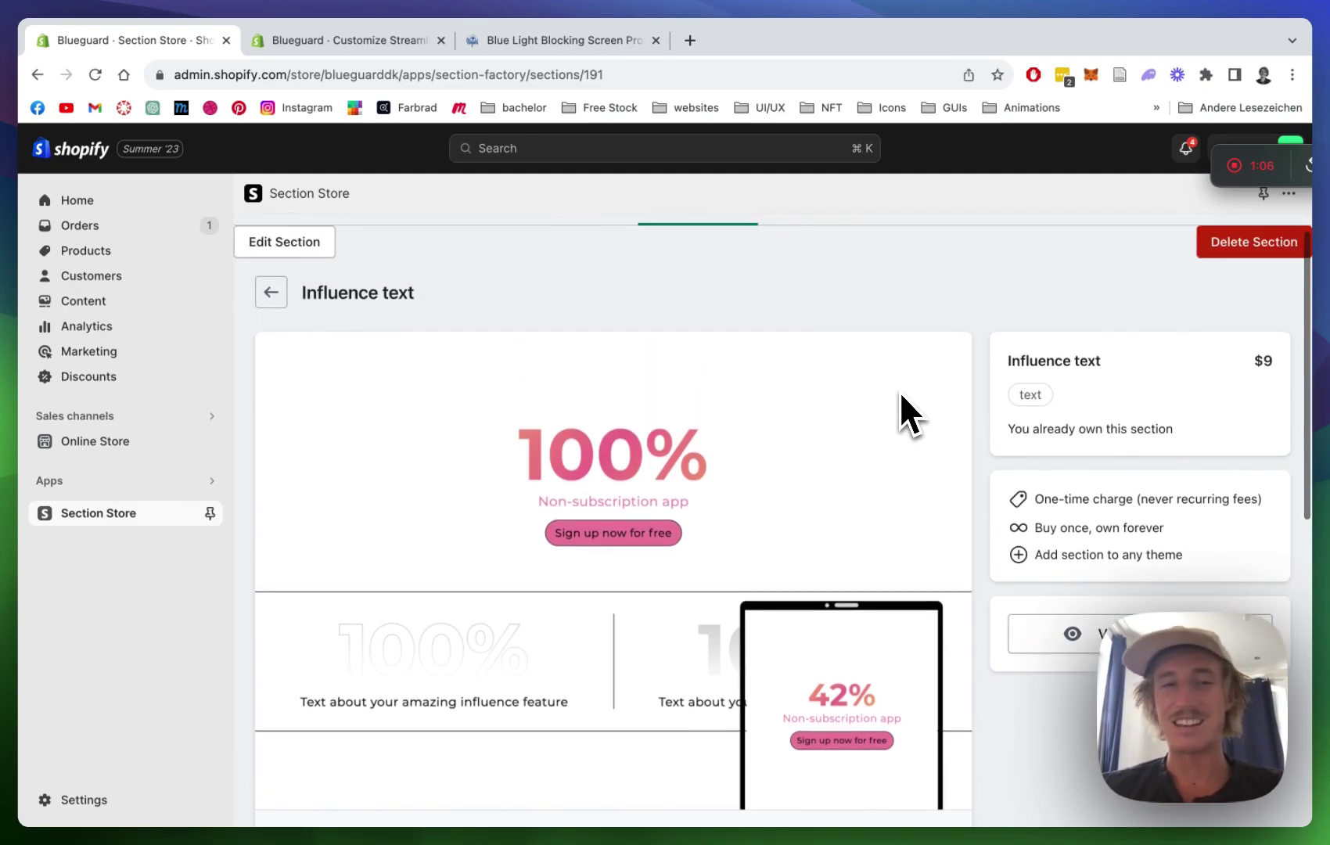
Add the owned Influence text section to the Streamline (Live) theme.
left_click(571, 240)
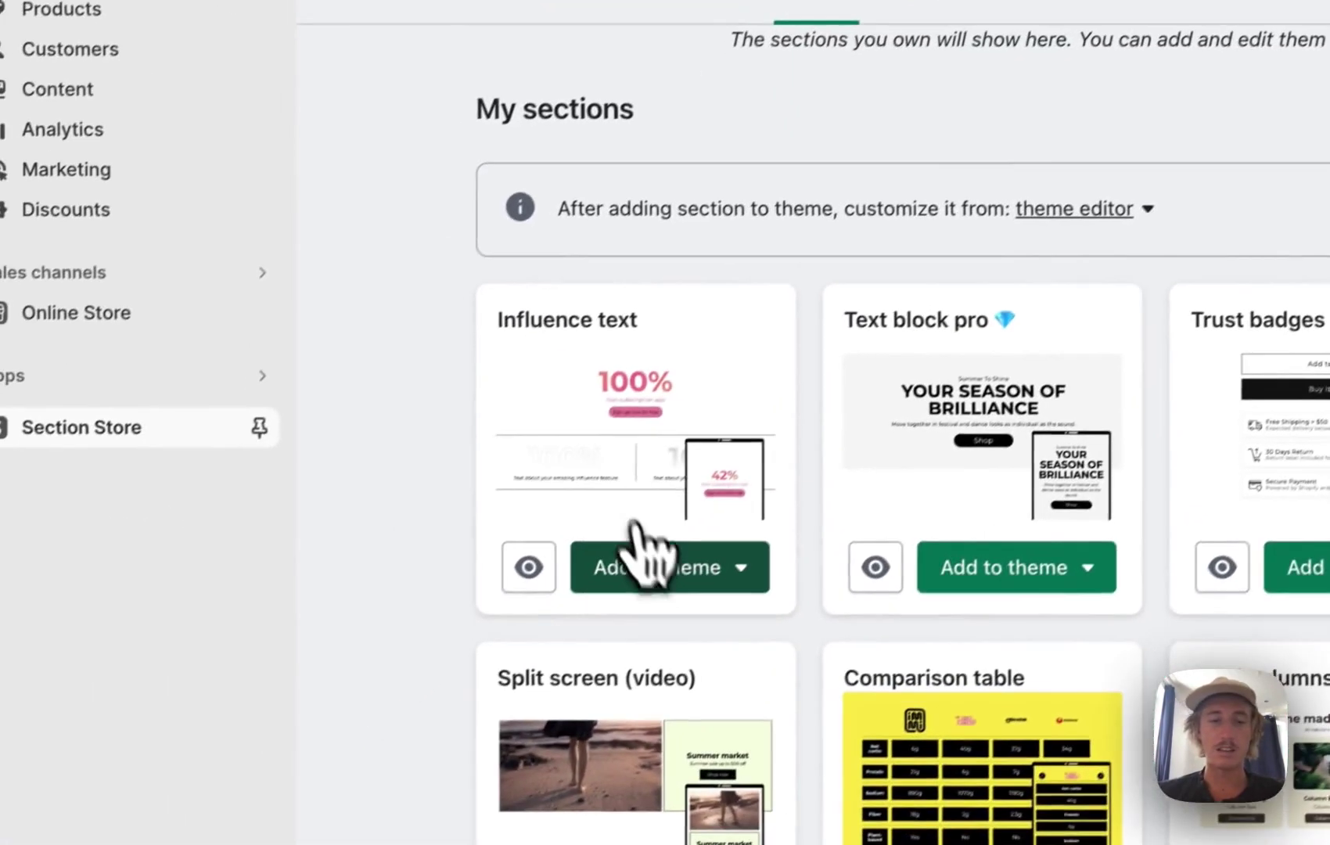
left_click(651, 565)
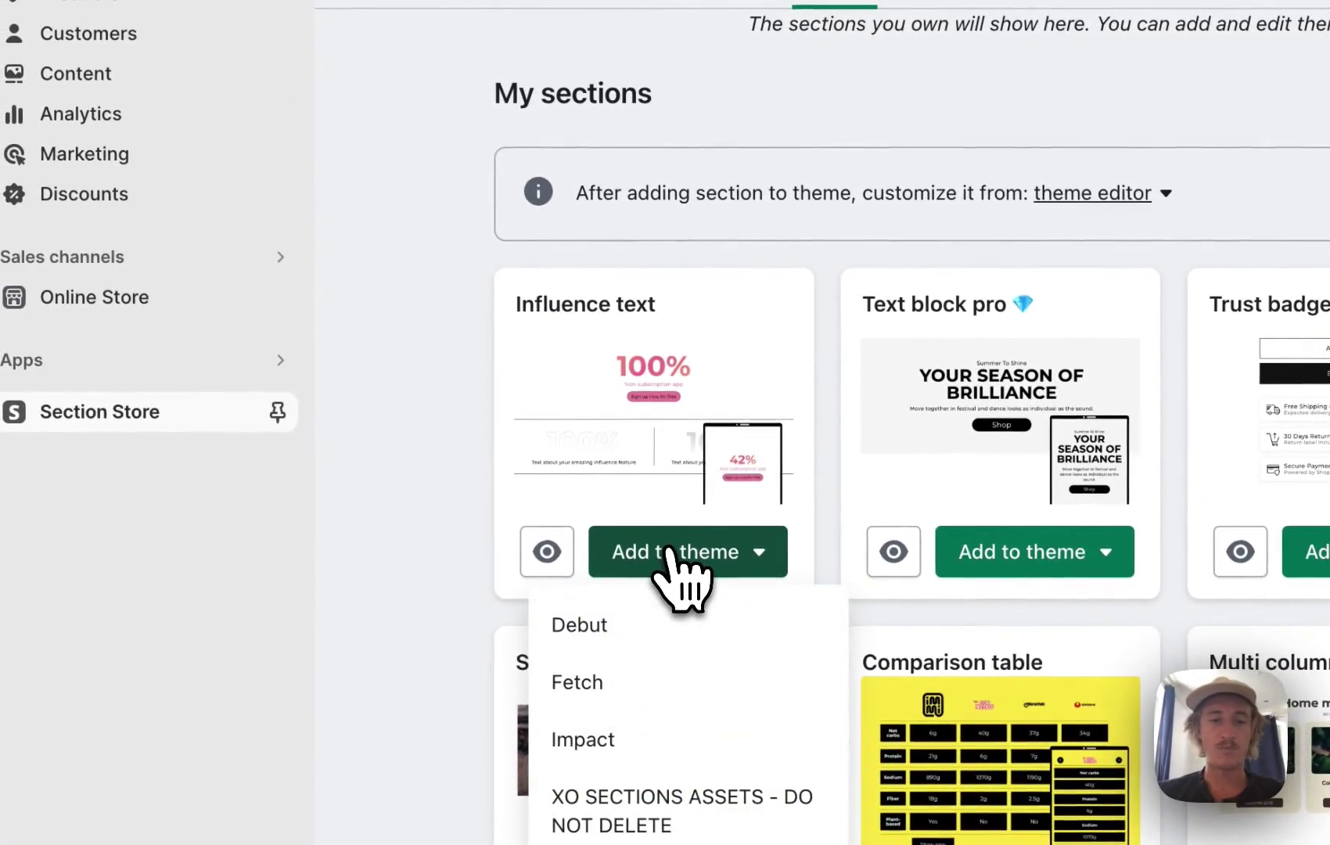
scroll(626, 740, "down", 2)
scroll(477, 671, "down", 5)
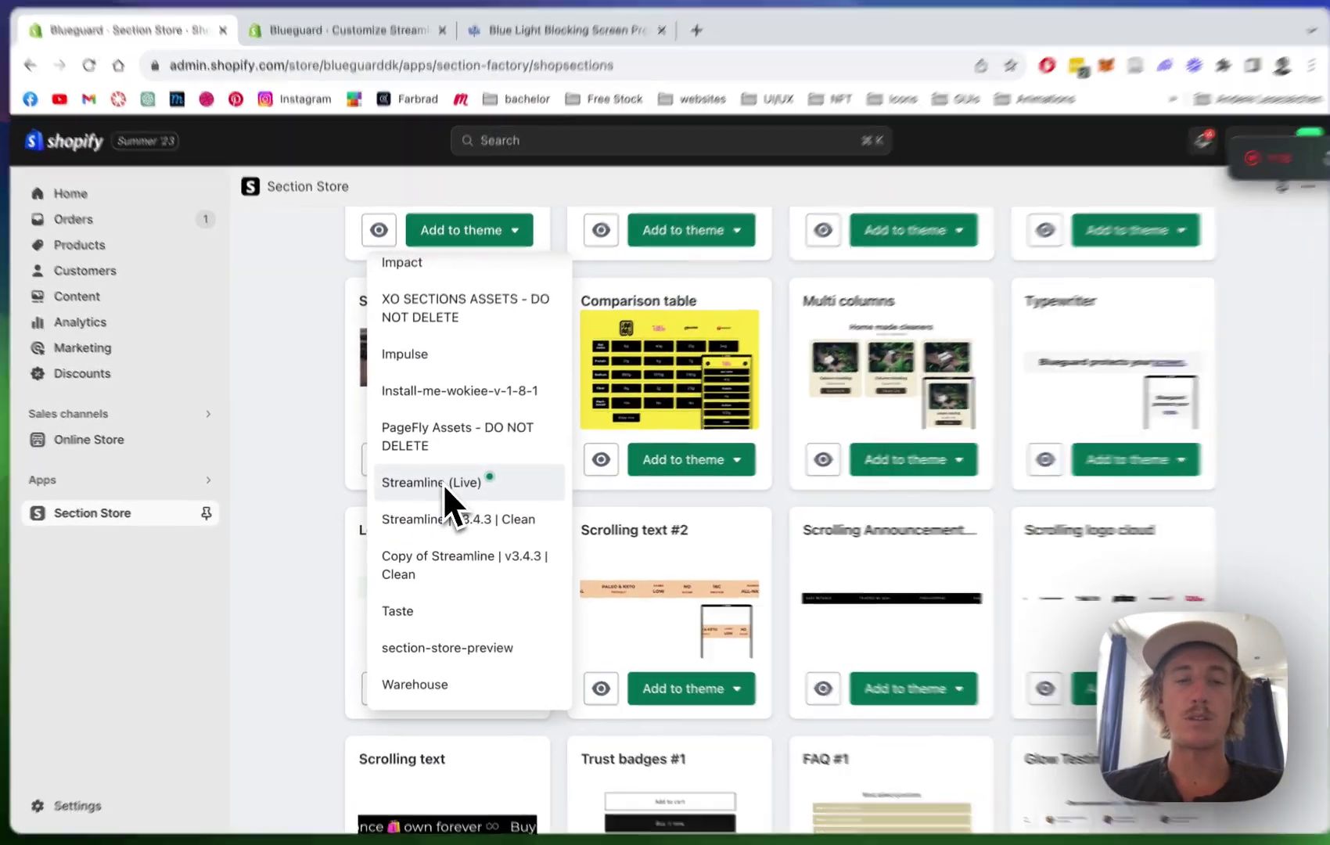
left_click(441, 484)
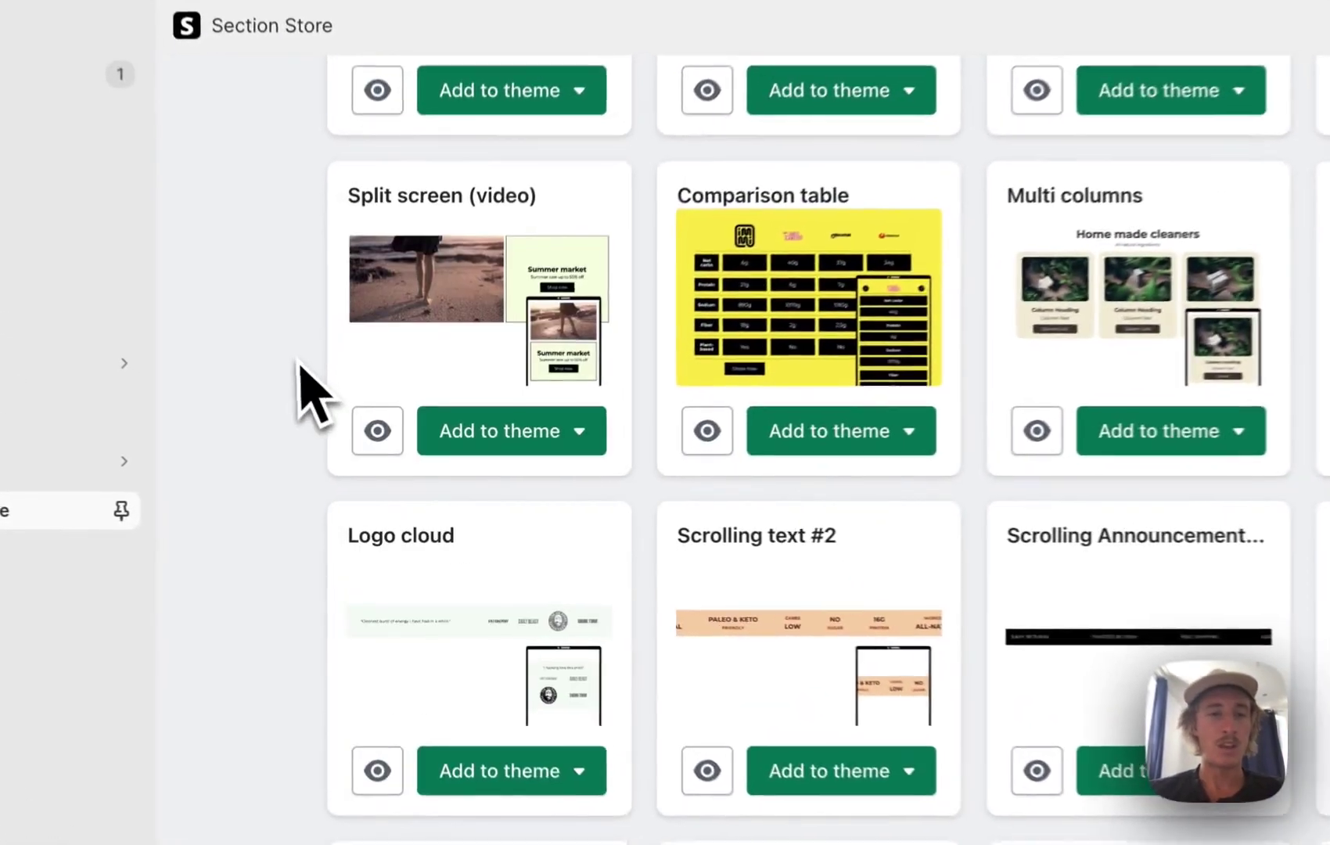
scroll(325, 417, "up", 3)
scroll(305, 383, "up", 3)
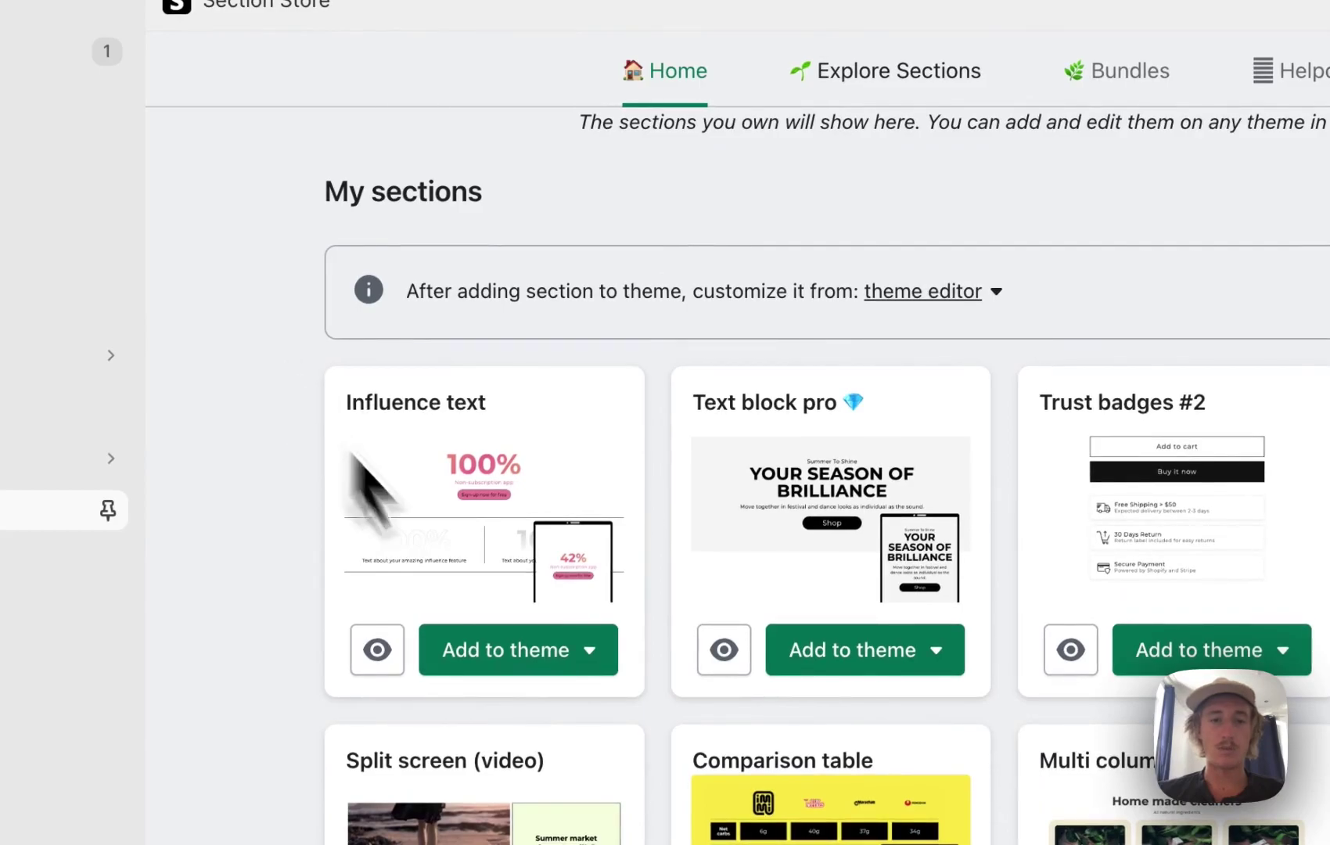
Open the Streamline (Live) theme in the theme editor.
left_click(943, 291)
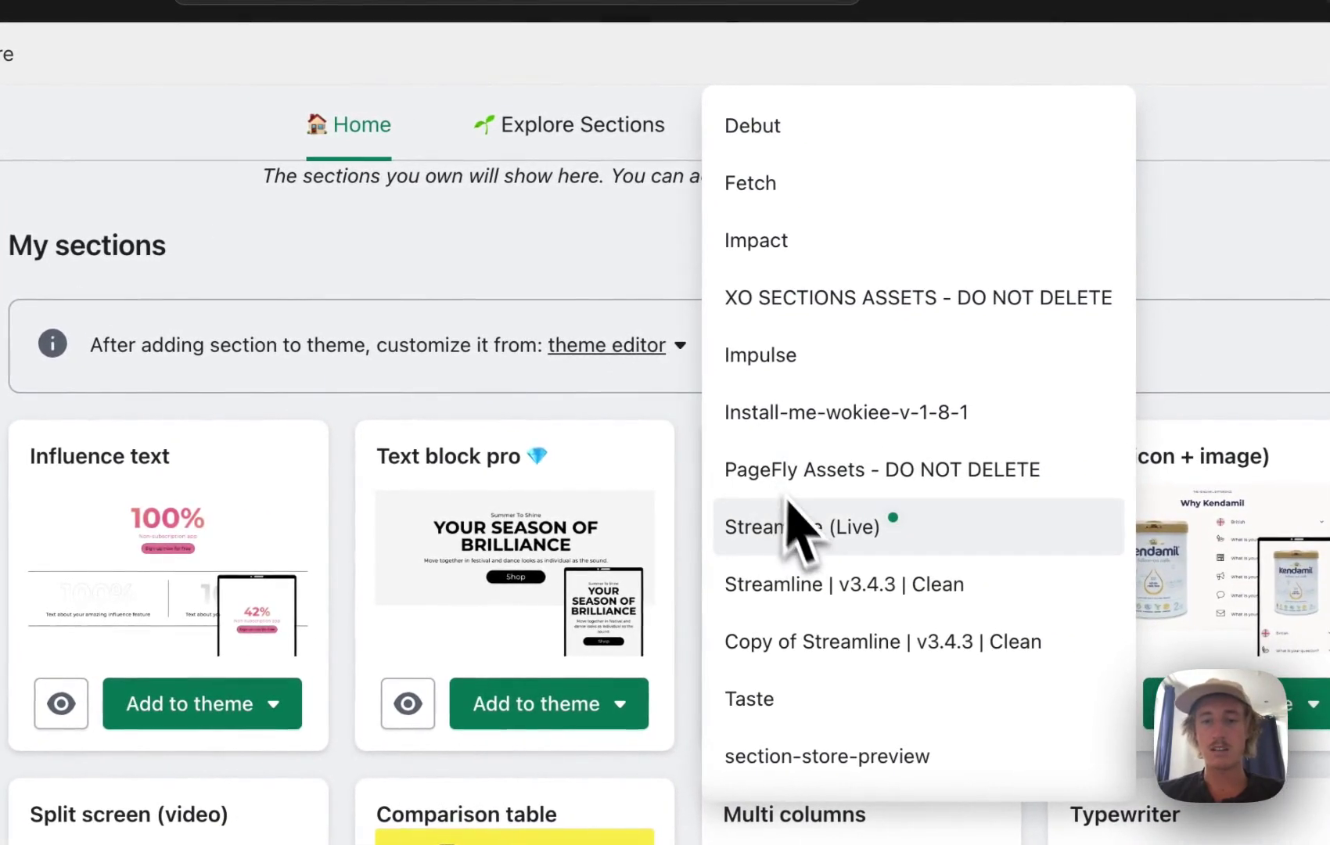
left_click(795, 526)
left_click(356, 75)
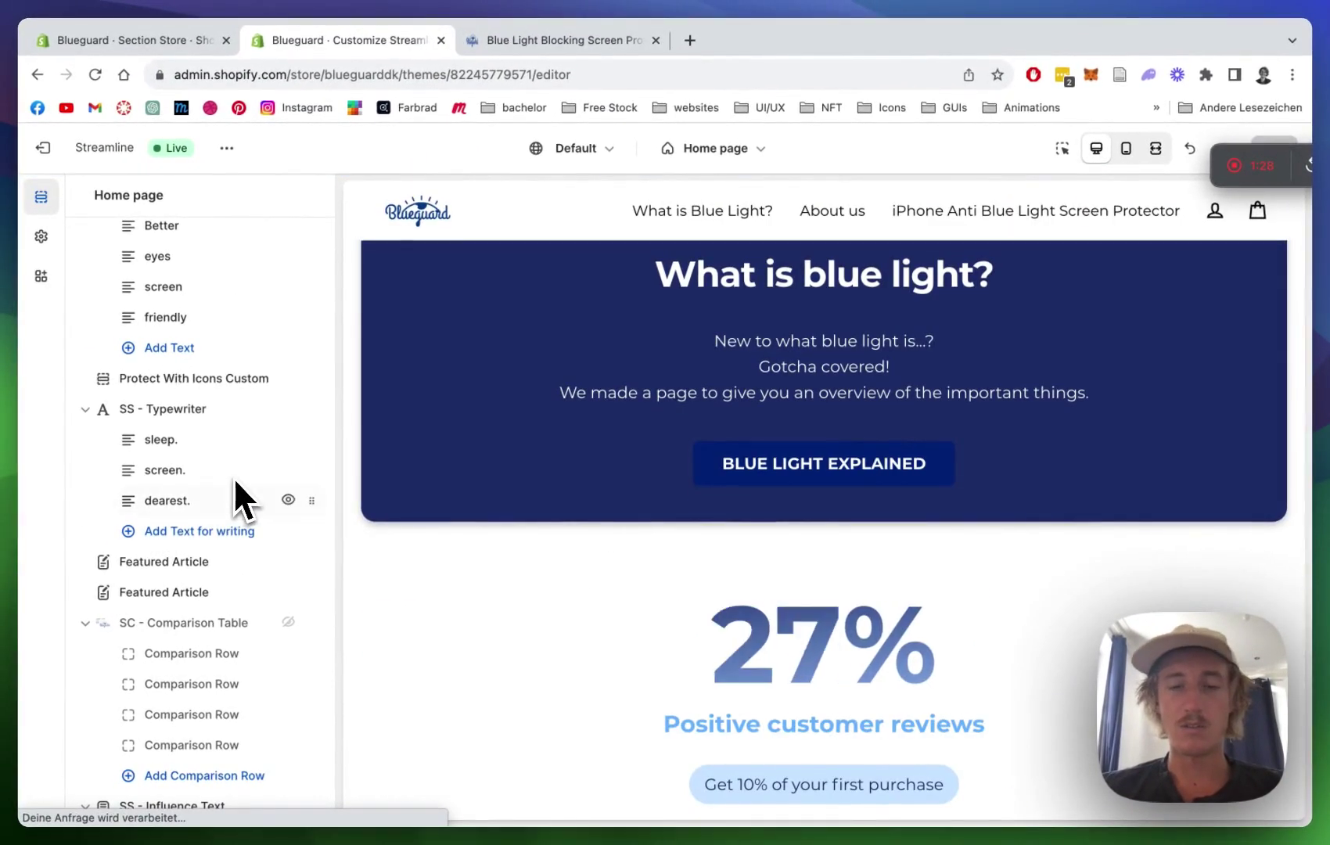
Delete the old SS - Influence Text section showing 100% Positive customer reviews.
scroll(235, 483, "down", 3)
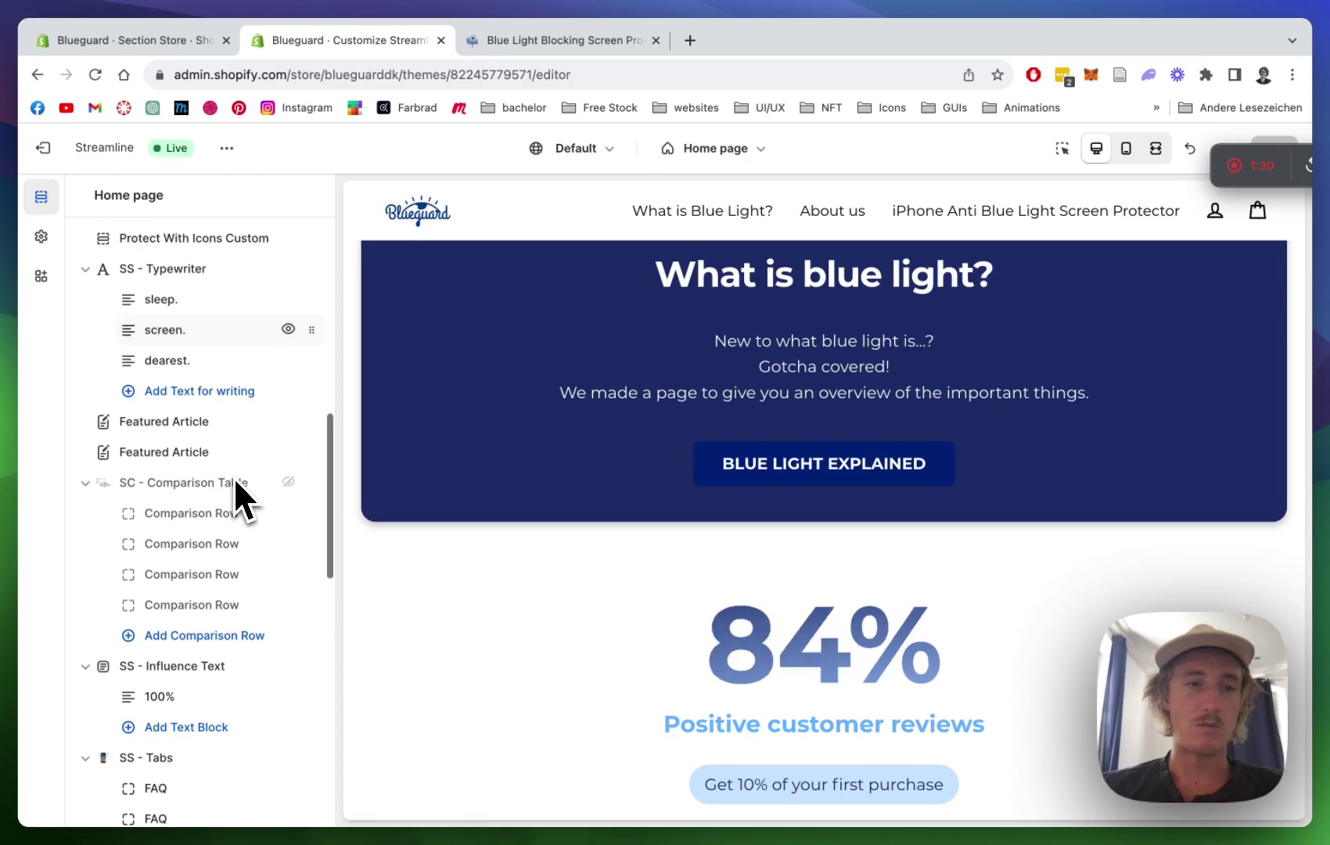
scroll(234, 483, "down", 4)
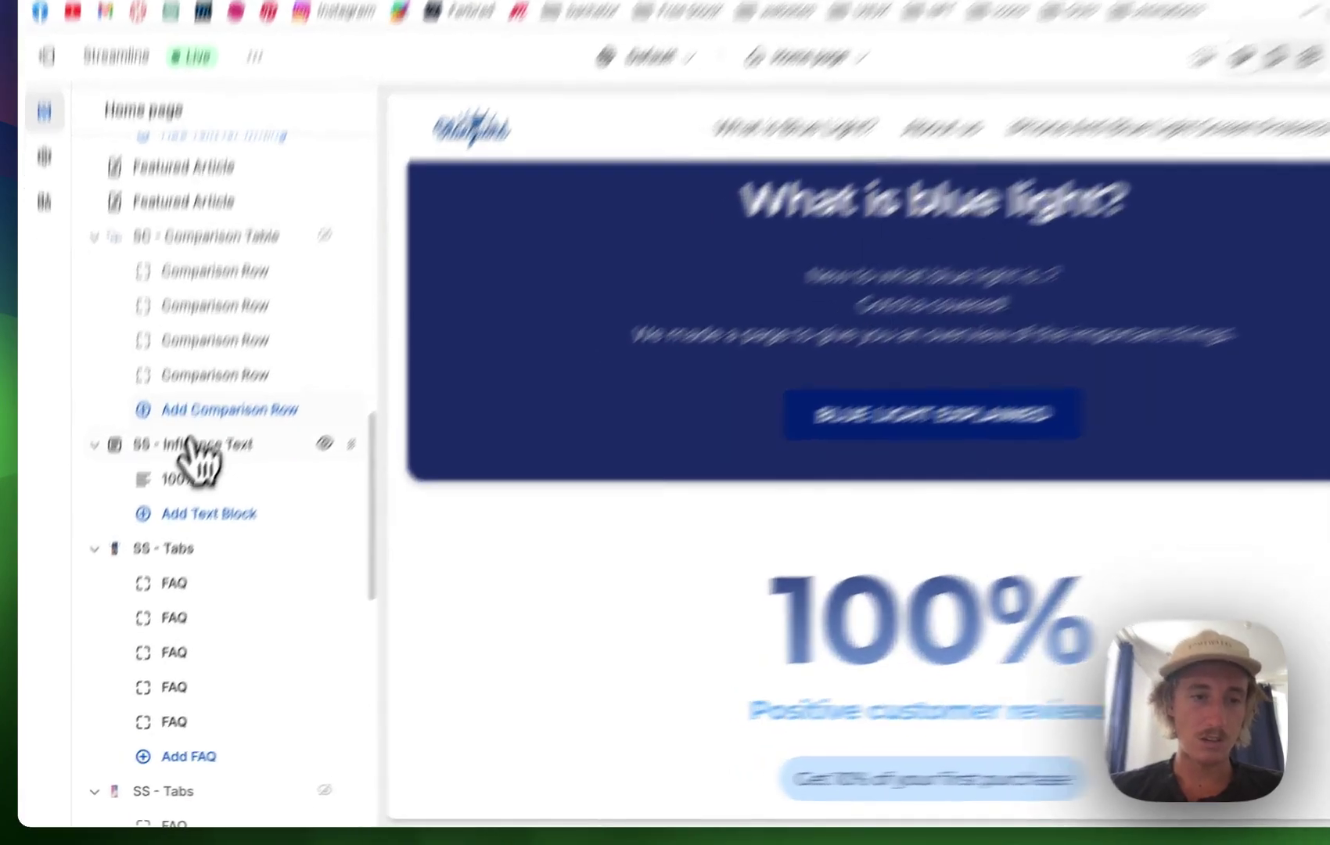
left_click(233, 489)
scroll(233, 489, "down", 5)
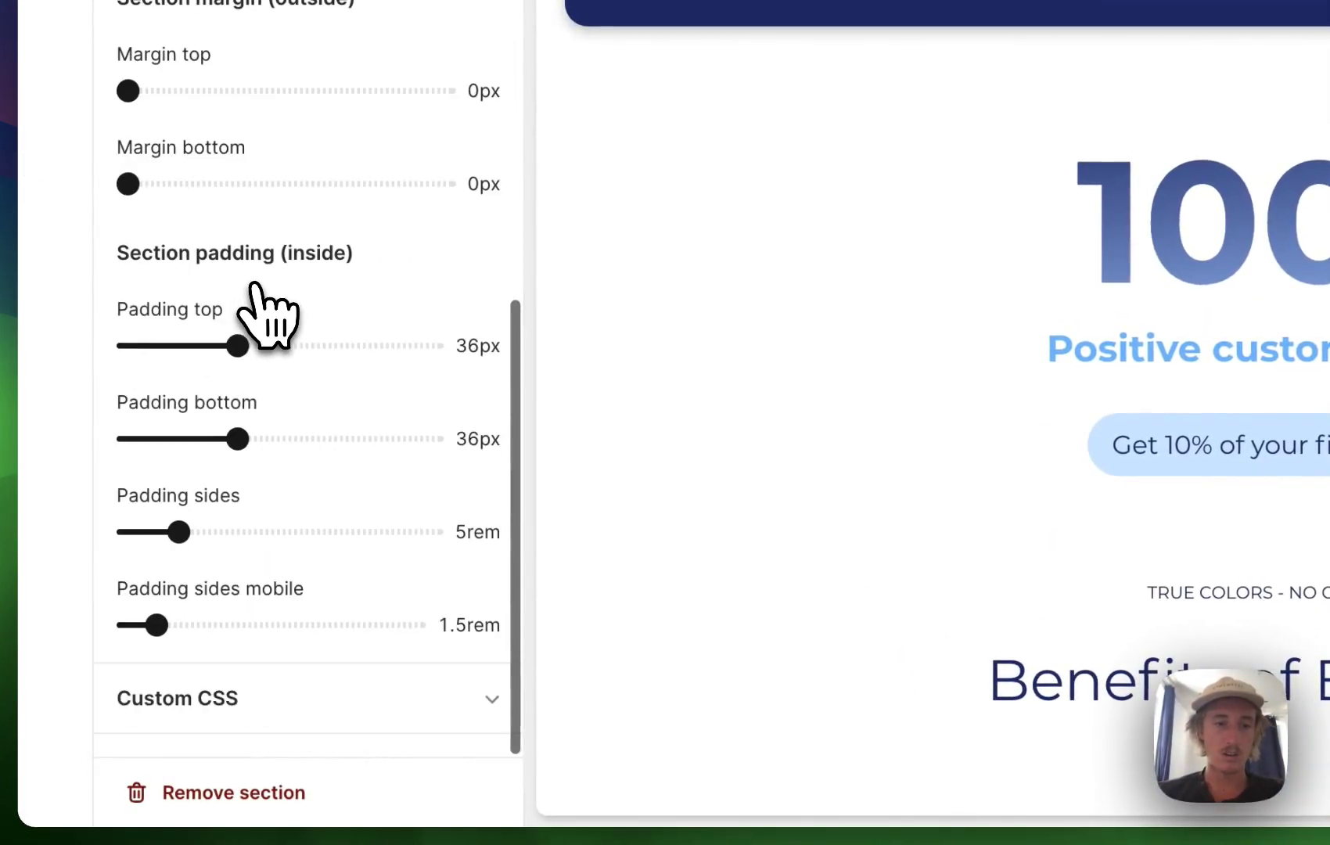
left_click(259, 804)
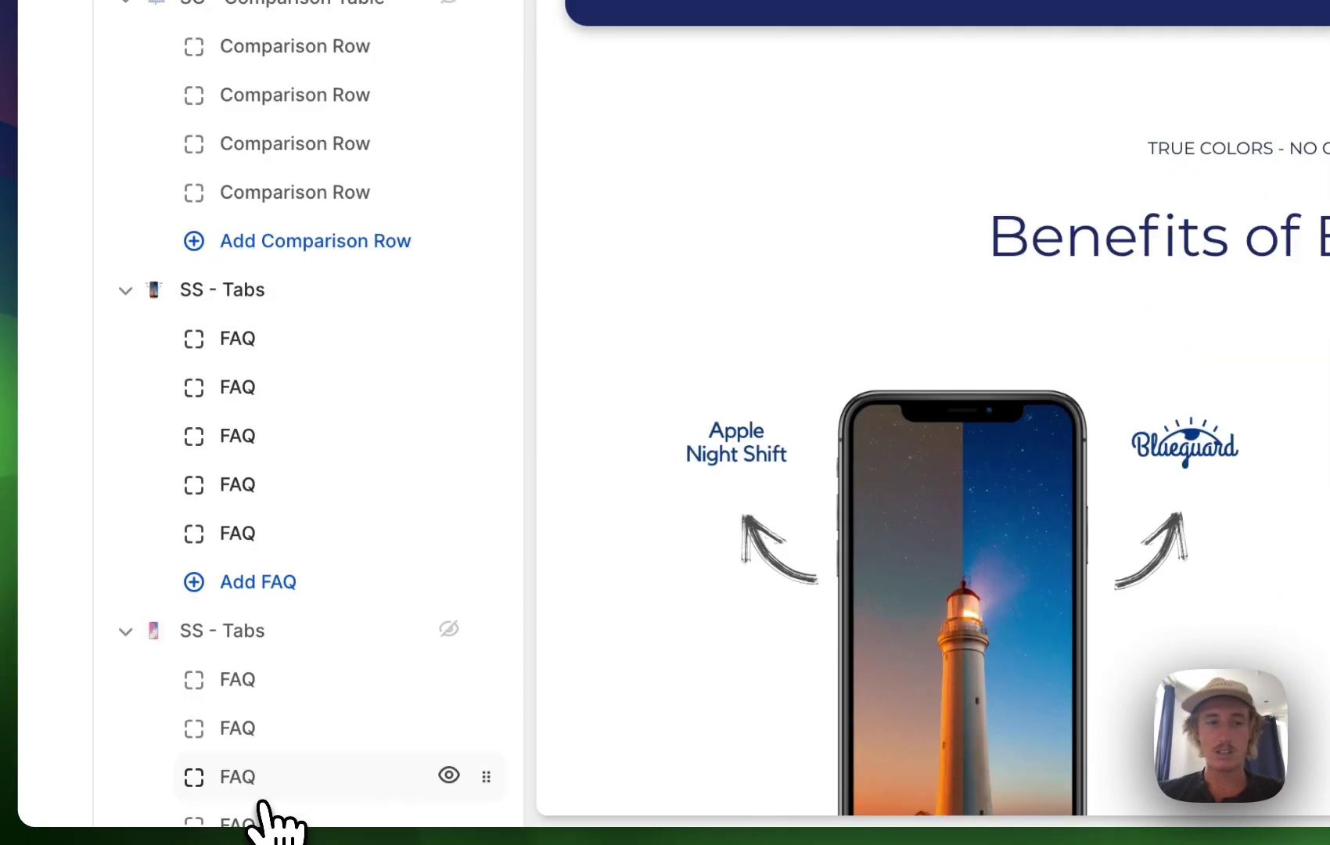
scroll(364, 565, "down", 10)
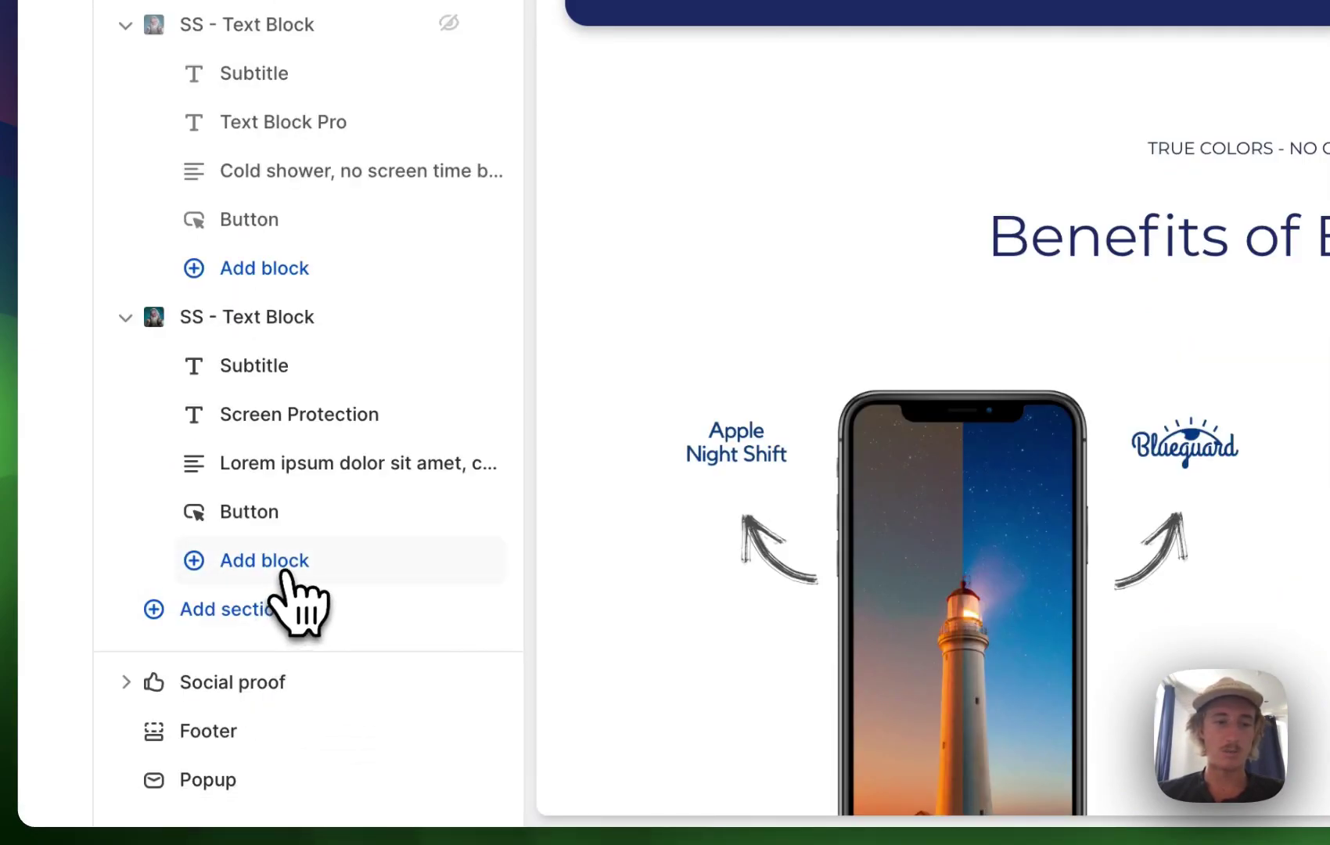
Add a new SS - Influence Text section via 'influe' and delete its second 100% block.
left_click(267, 611)
type("influe")
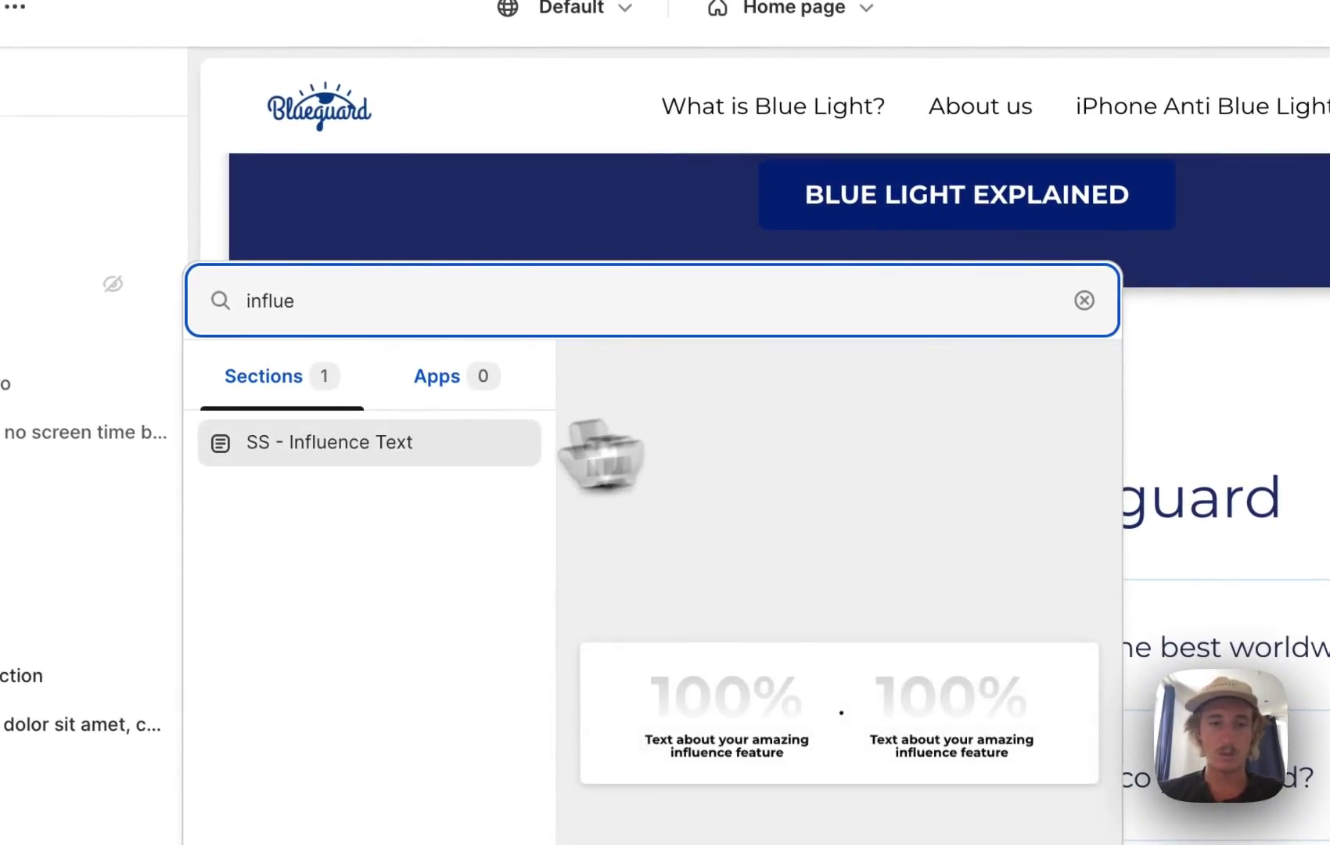
left_click(403, 442)
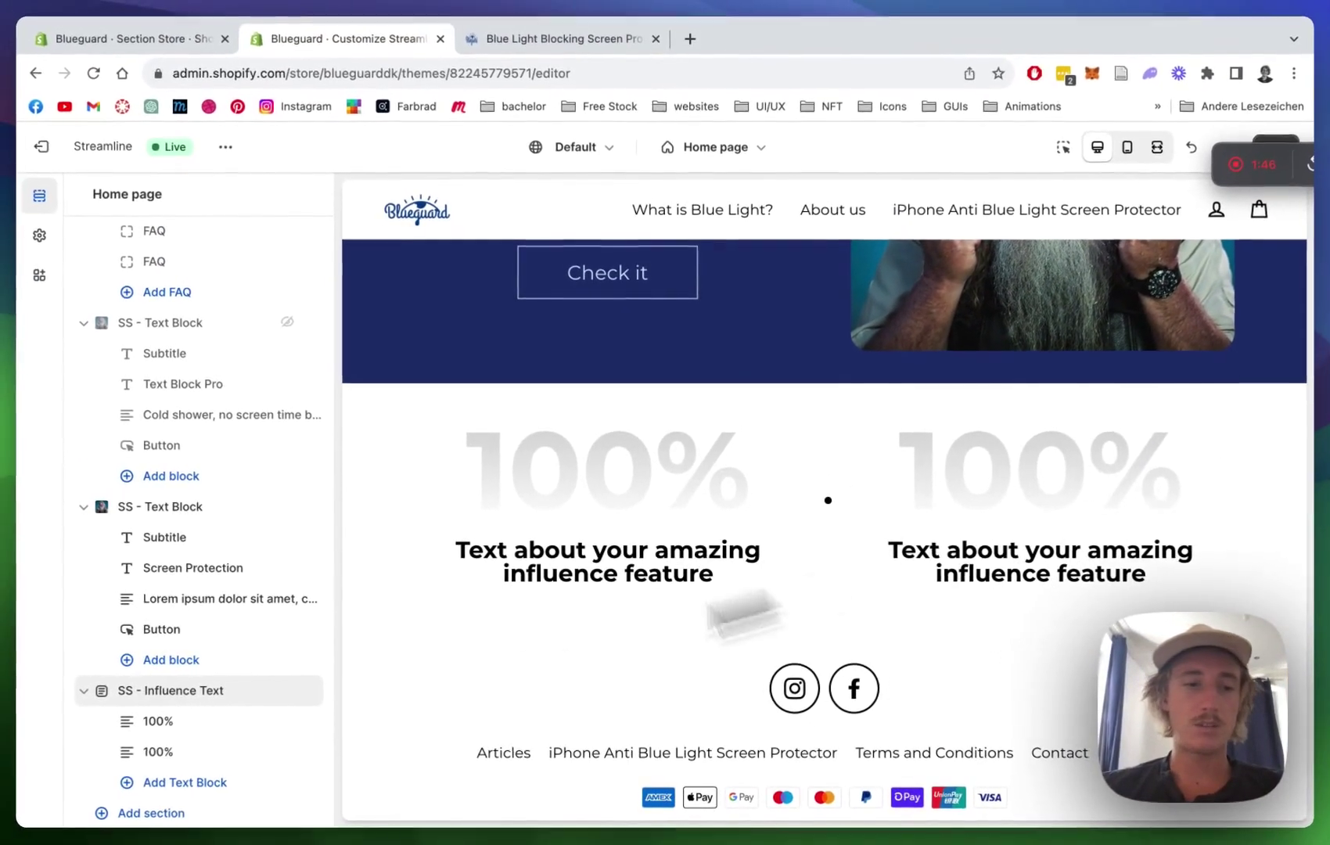
scroll(283, 685, "down", 2)
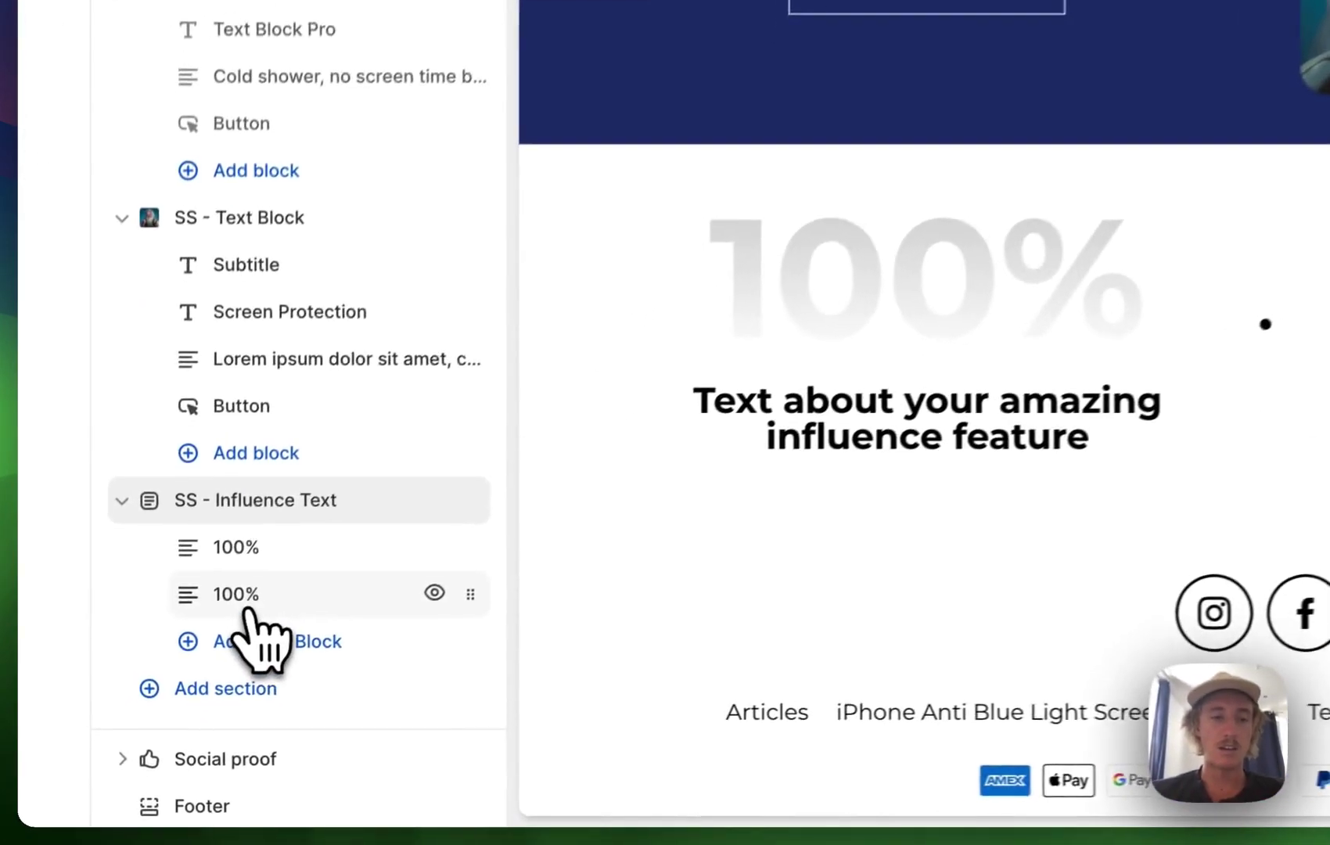
left_click(169, 677)
scroll(248, 540, "down", 10)
scroll(370, 360, "down", 5)
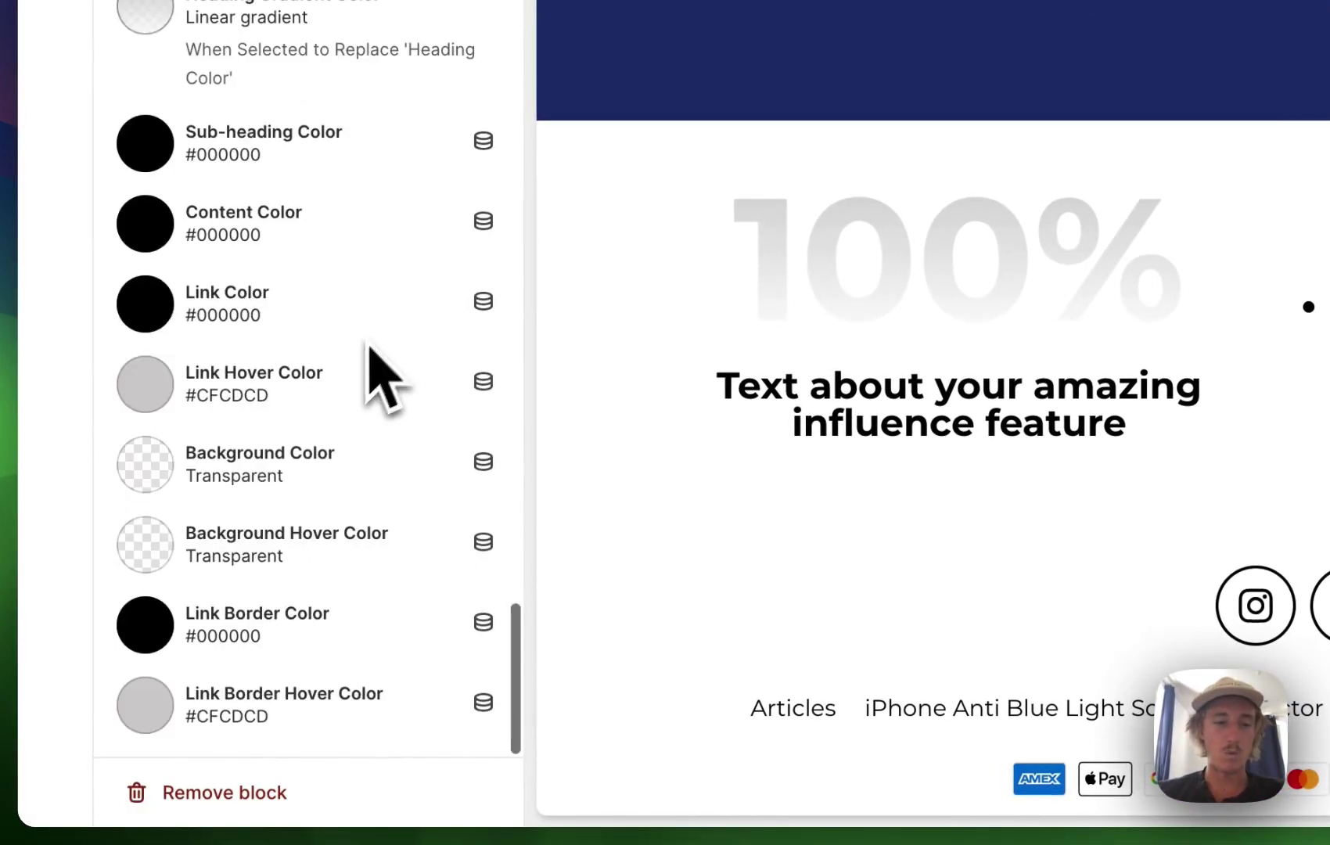
left_click(262, 791)
Change the remaining block's sub-heading to 'Success rate with our product'.
left_click(262, 537)
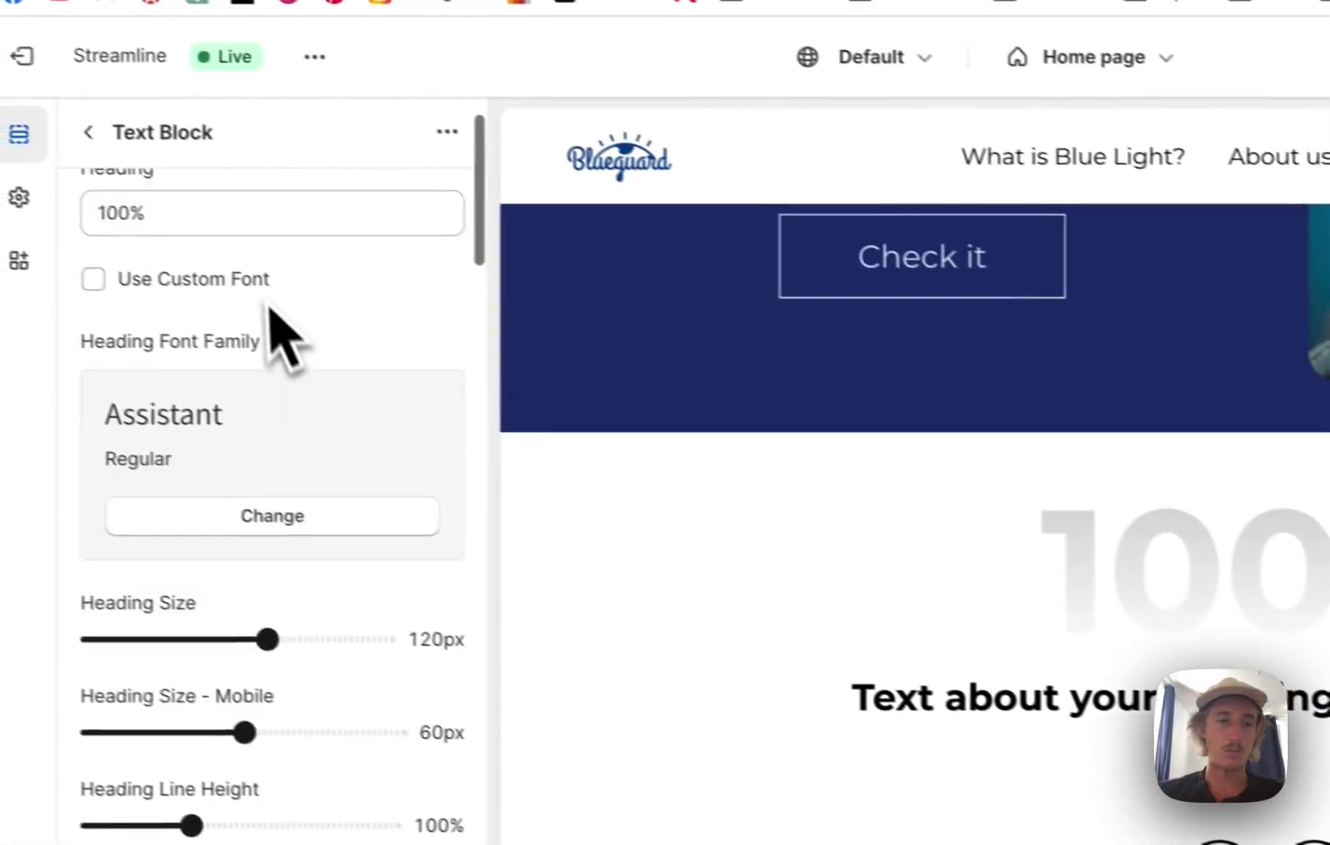
scroll(294, 313, "down", 10)
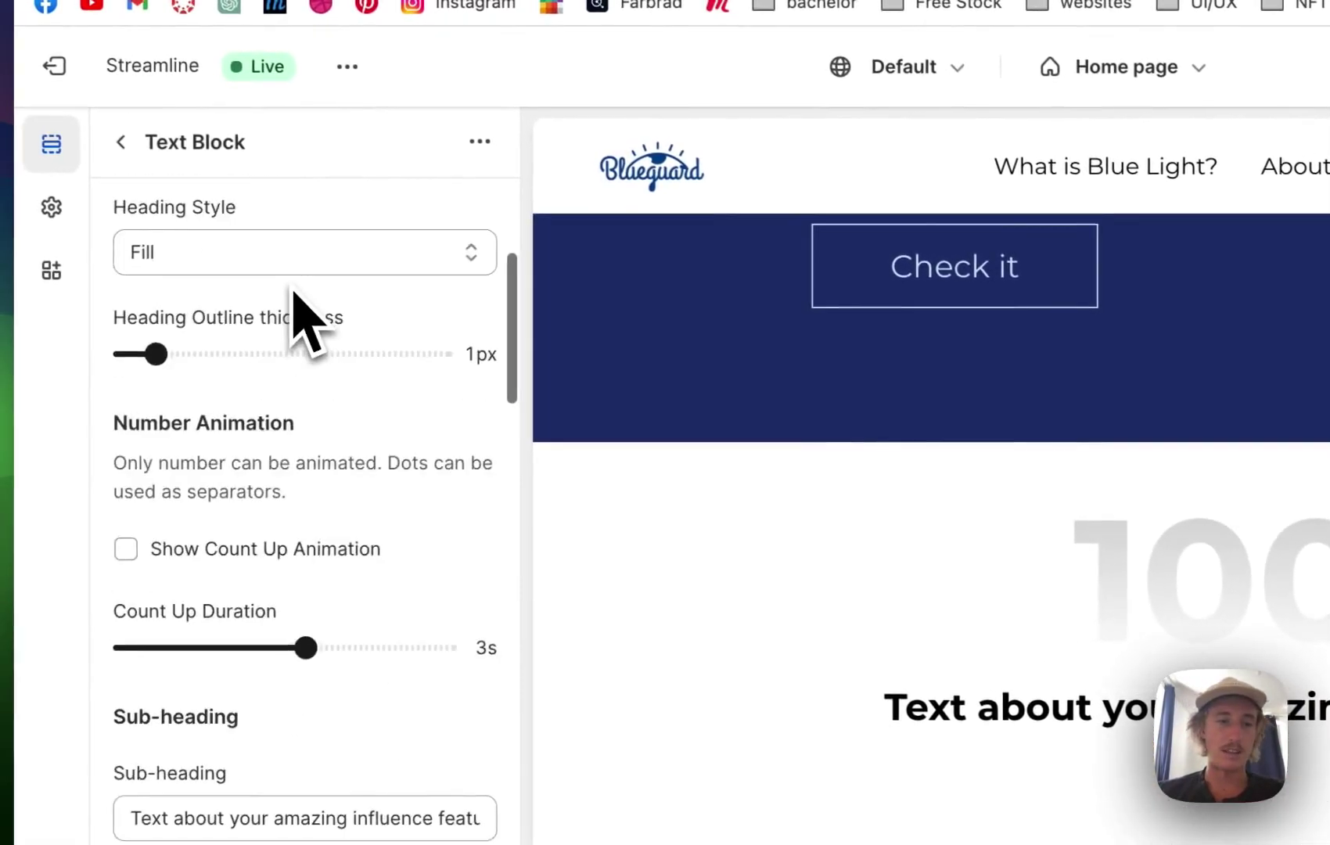
scroll(297, 312, "down", 5)
scroll(297, 311, "up", 4)
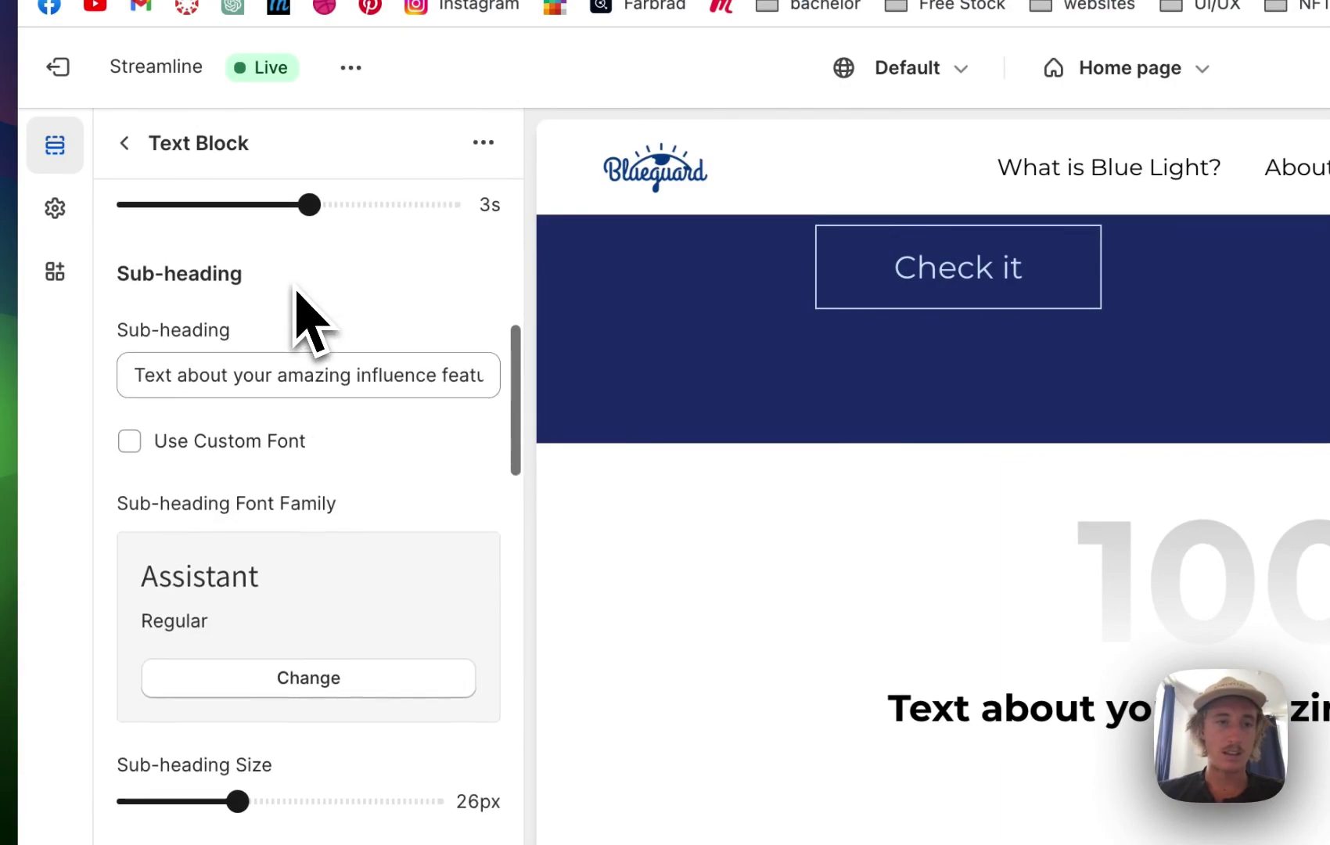
left_click(282, 379)
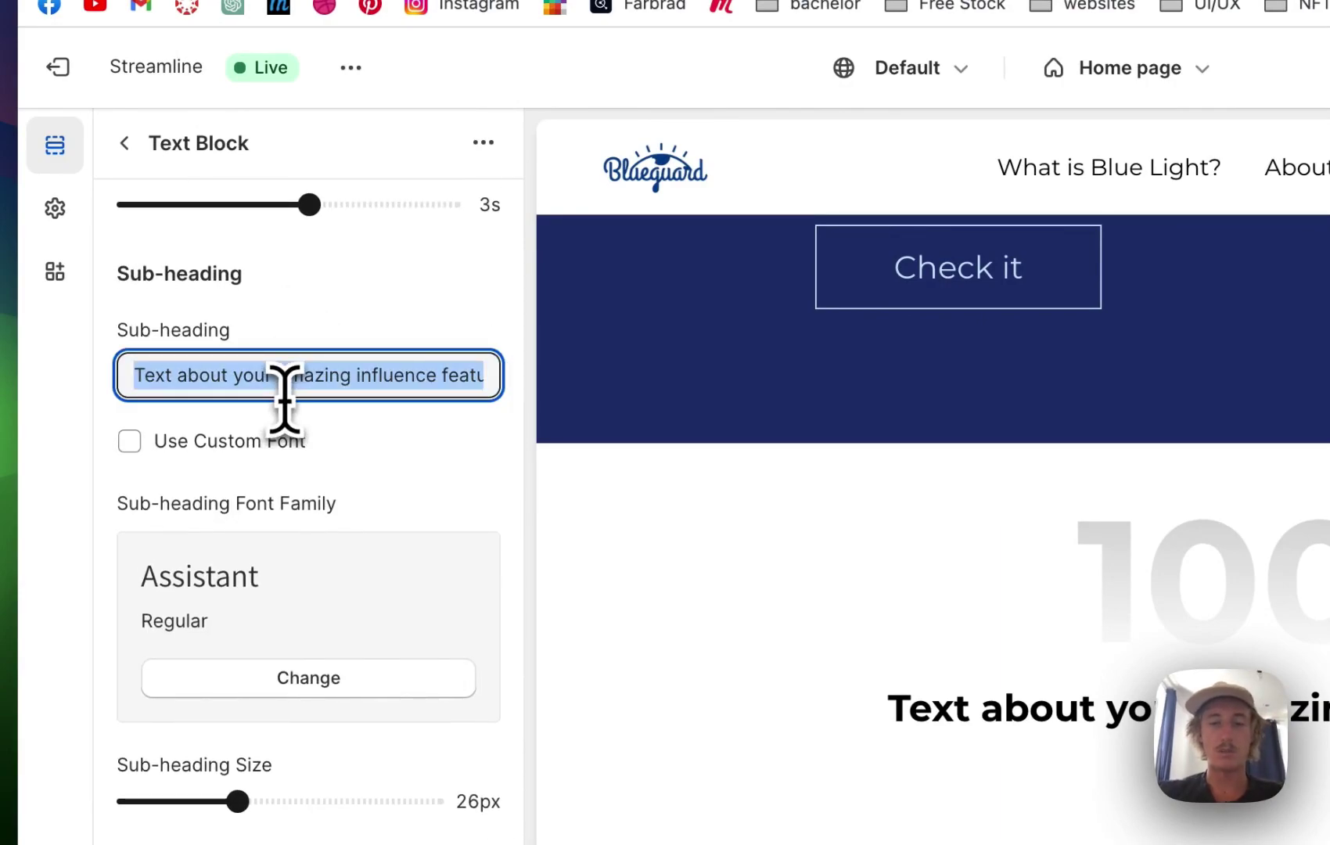
type("For ever")
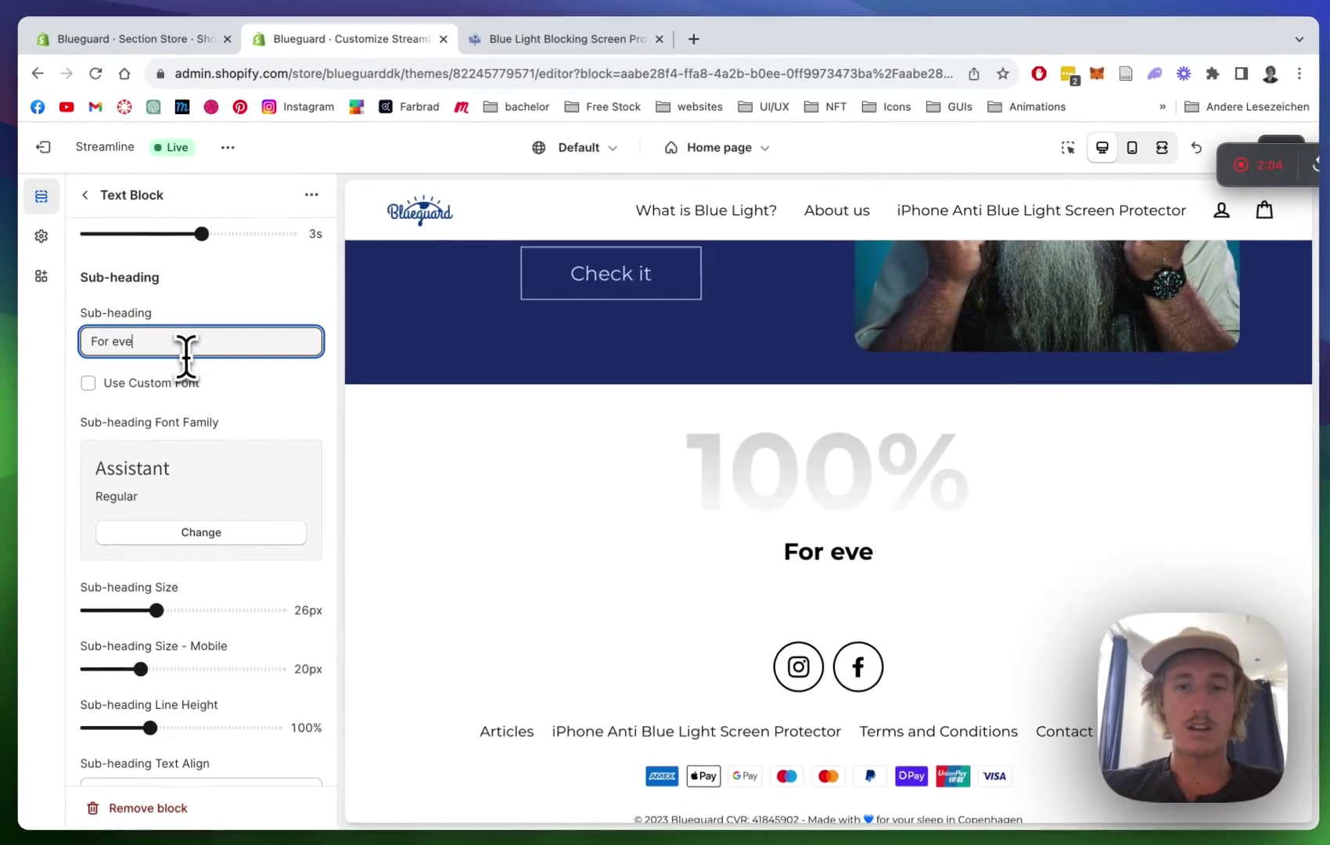
key("BackSpace")
key("BackSpace")
key("BackSpace")
key("BackSpace")
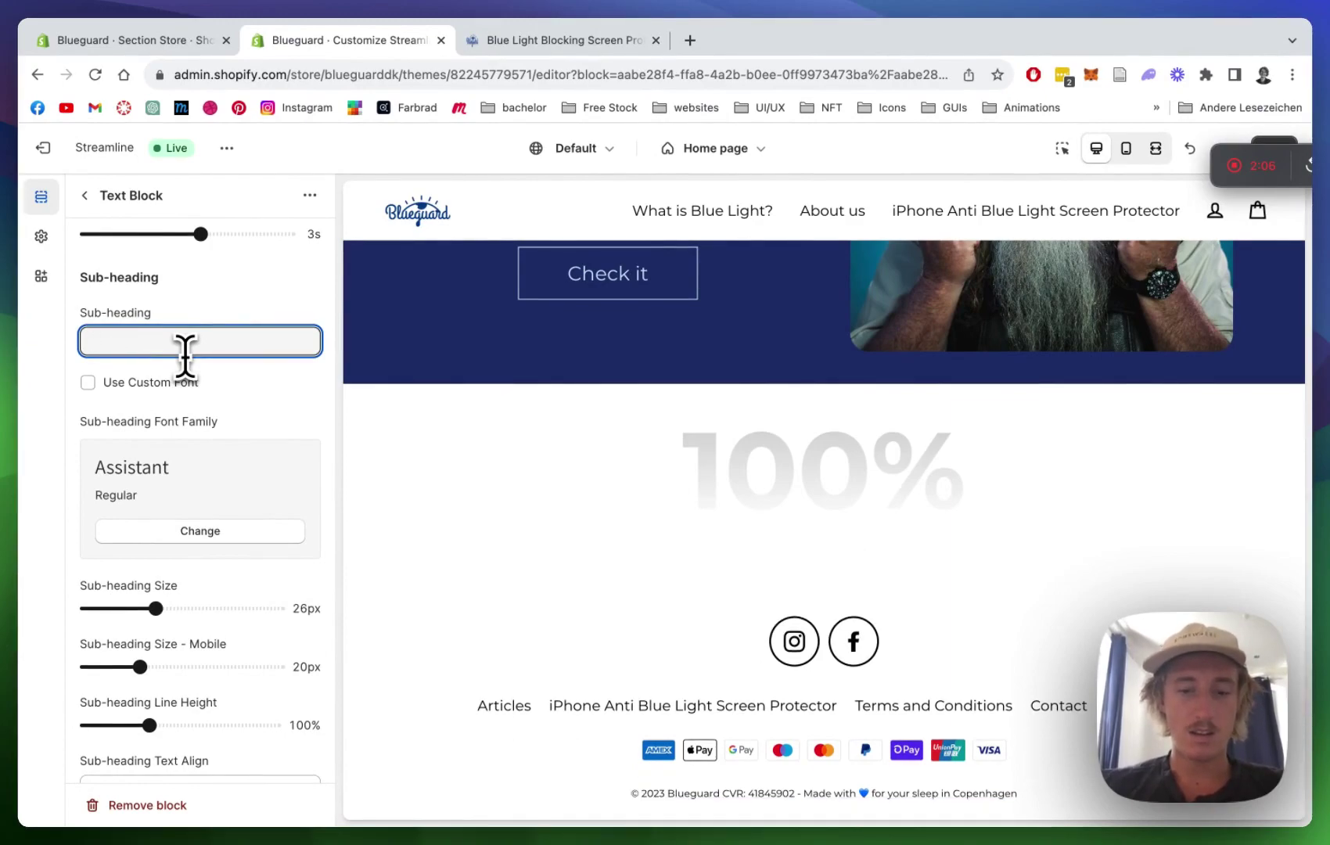
type("S")
key("BackSpace")
type("Success rate with our product")
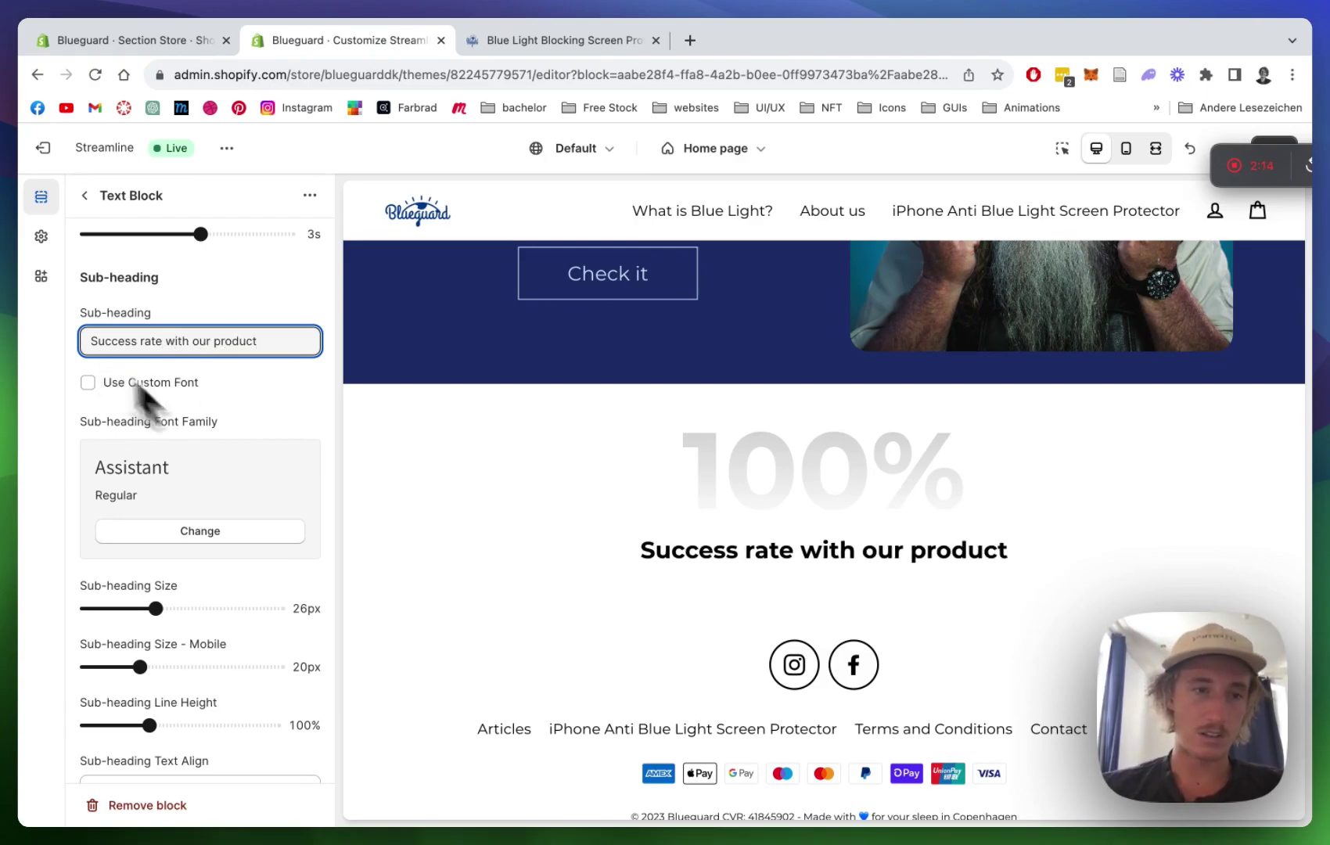
Type body content for the block, then clear it again.
scroll(295, 505, "down", 7)
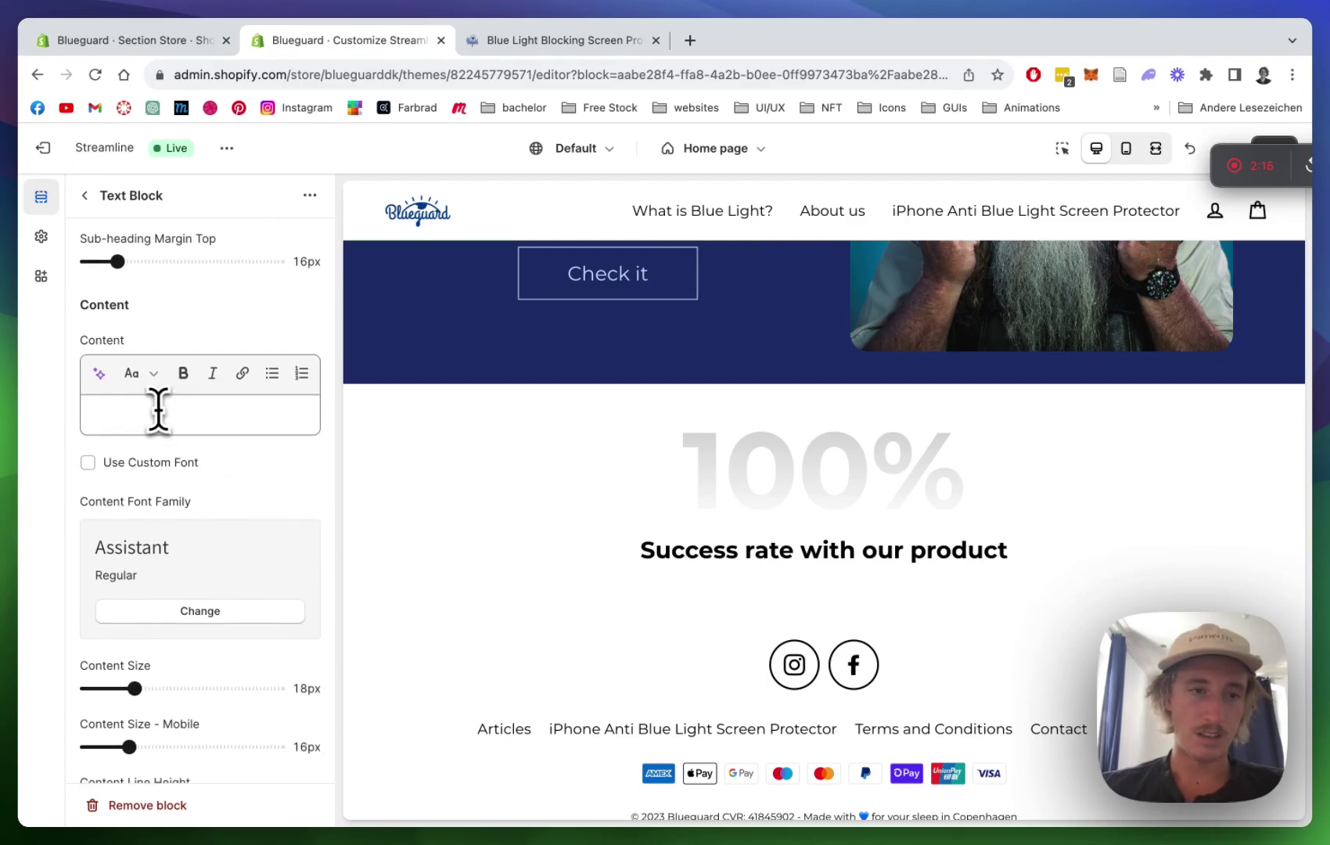
left_click(158, 409)
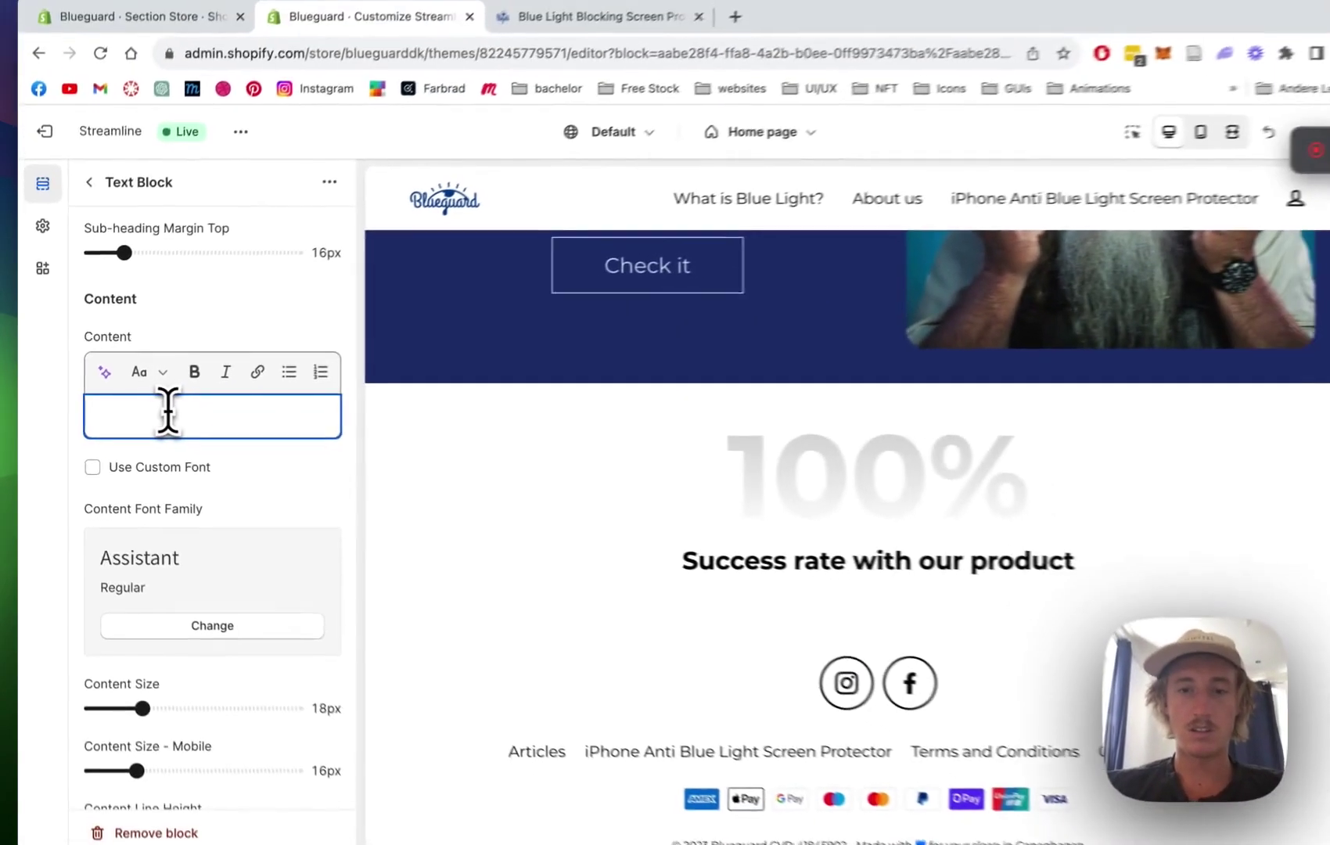
type("Thi")
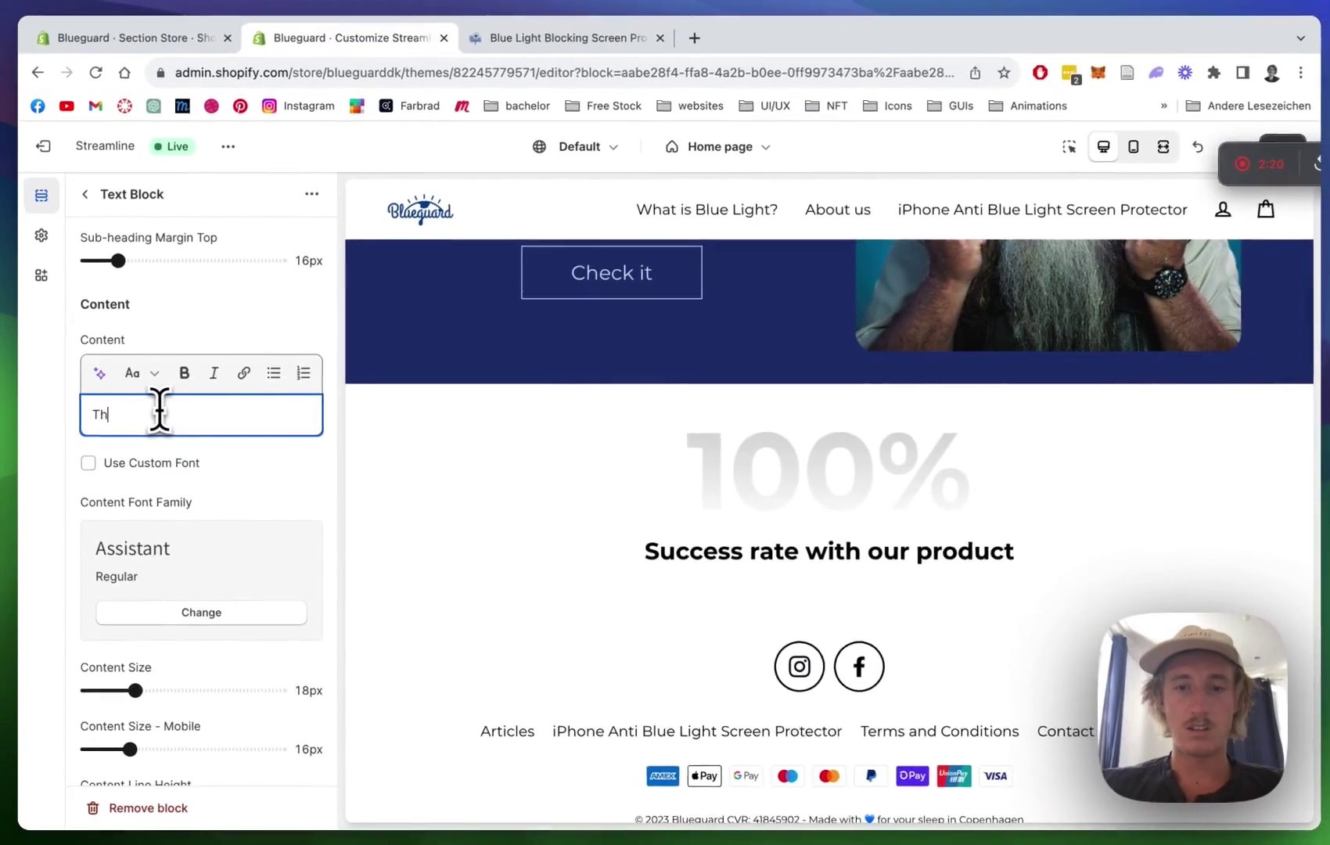
type("s")
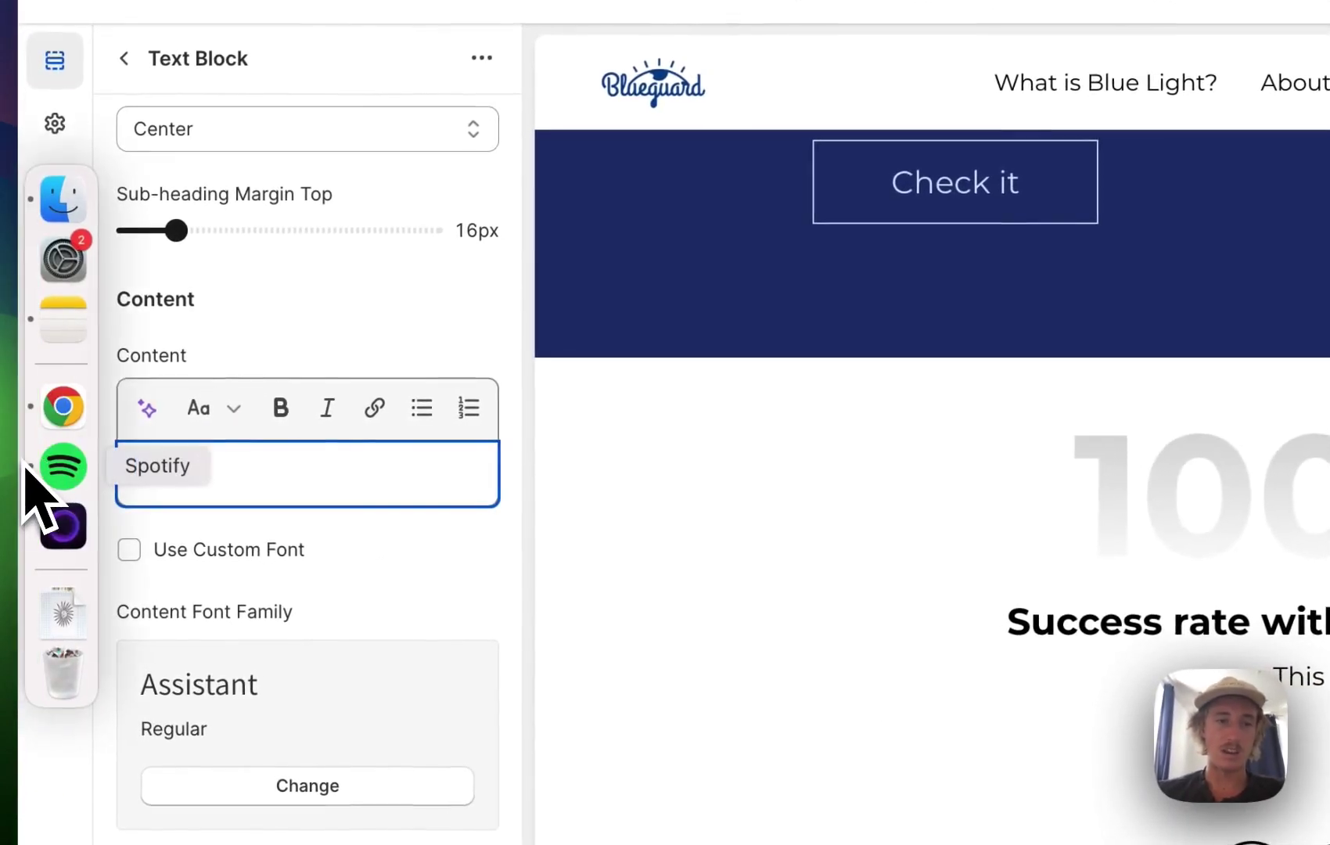
key("super+a")
key("BackSpace")
Set the link text to 'Try it yourself' and link it to the screen protector product.
scroll(484, 475, "down", 10)
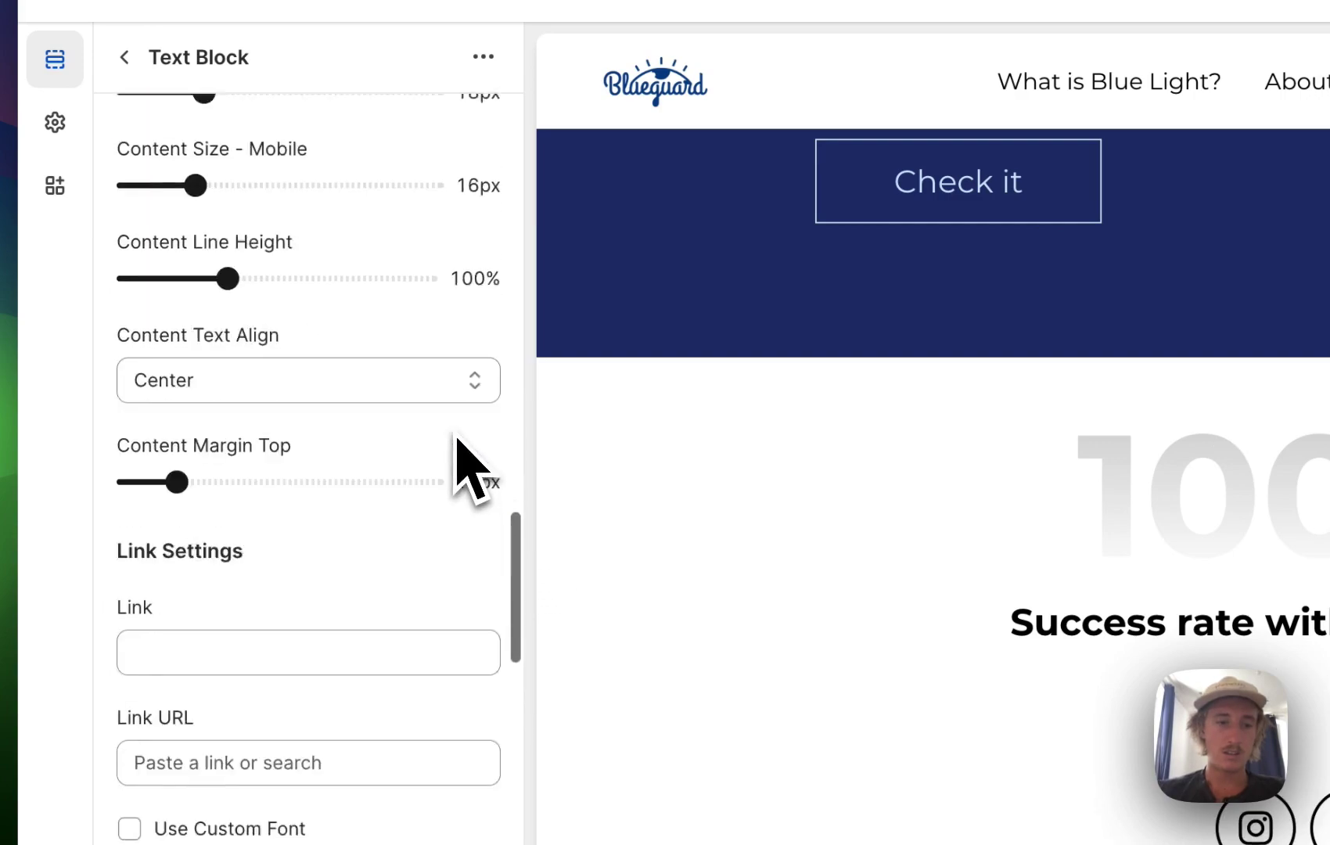
left_click(283, 433)
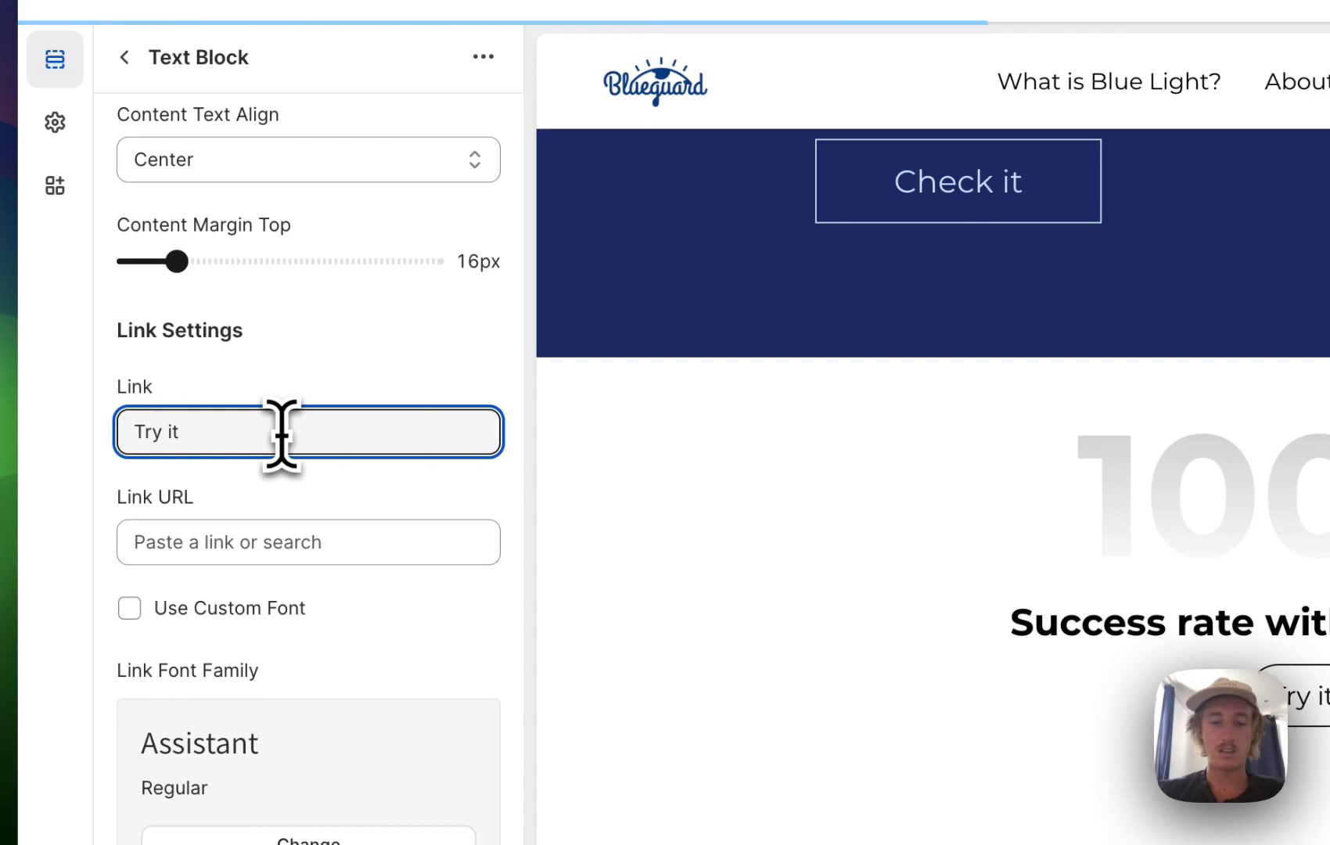
left_click(278, 547)
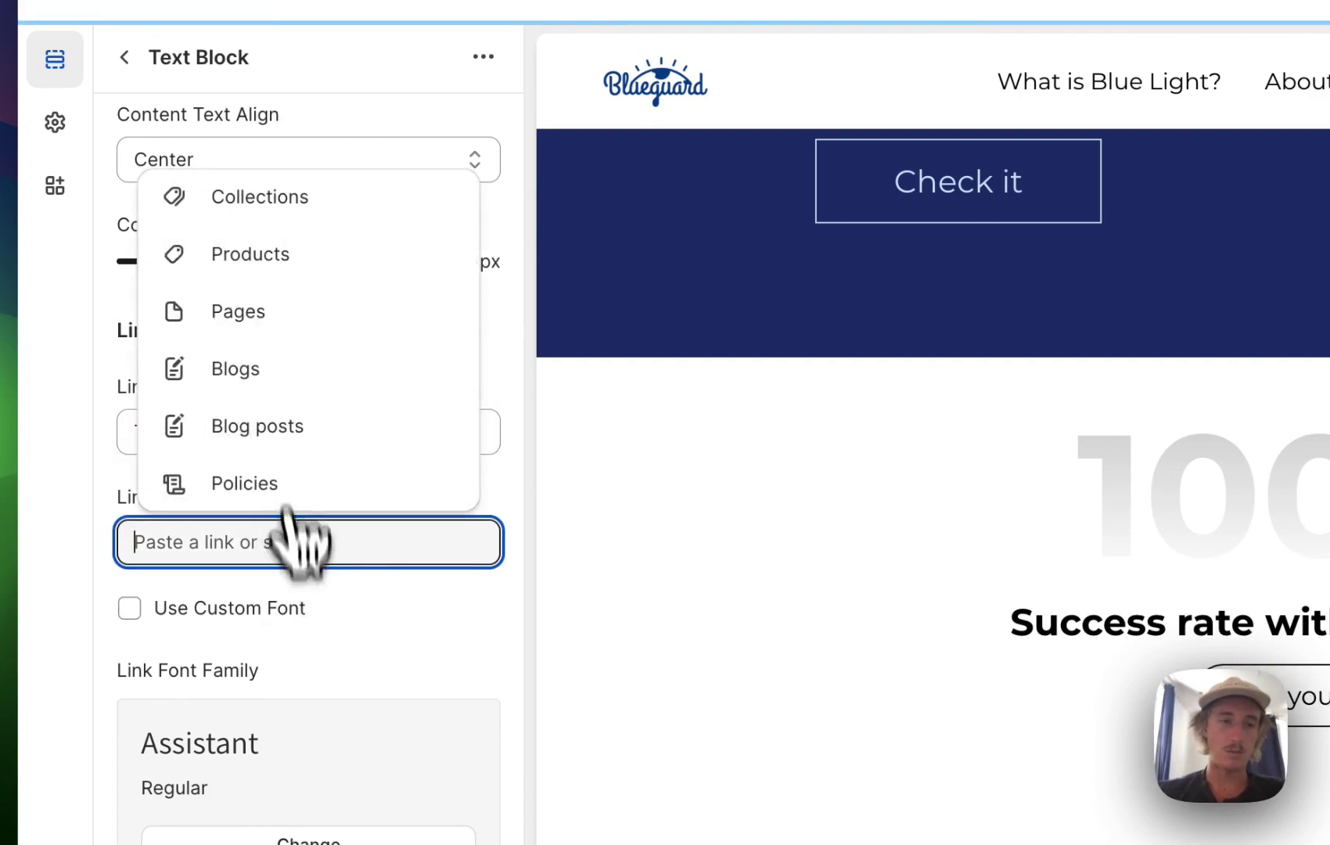
left_click(288, 256)
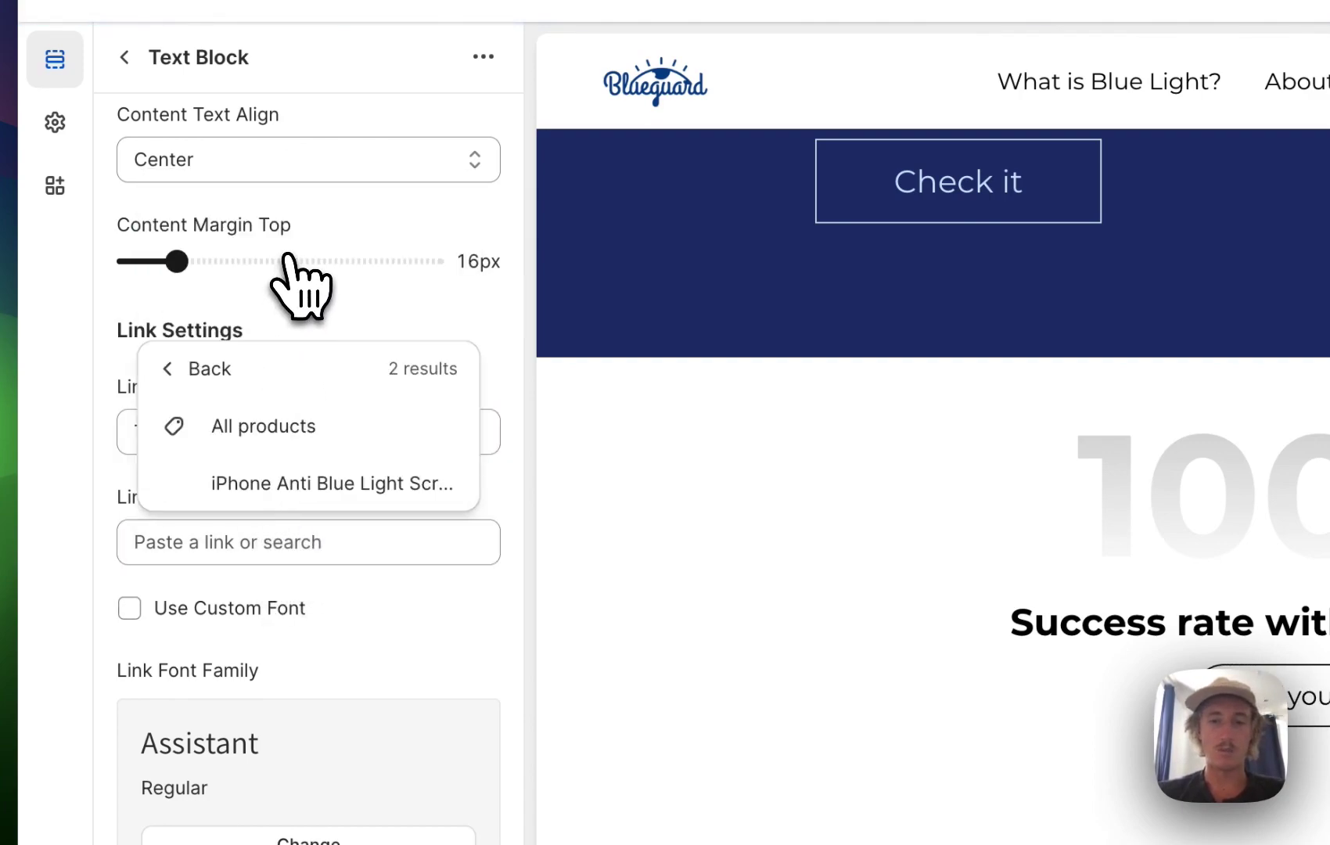
left_click(294, 483)
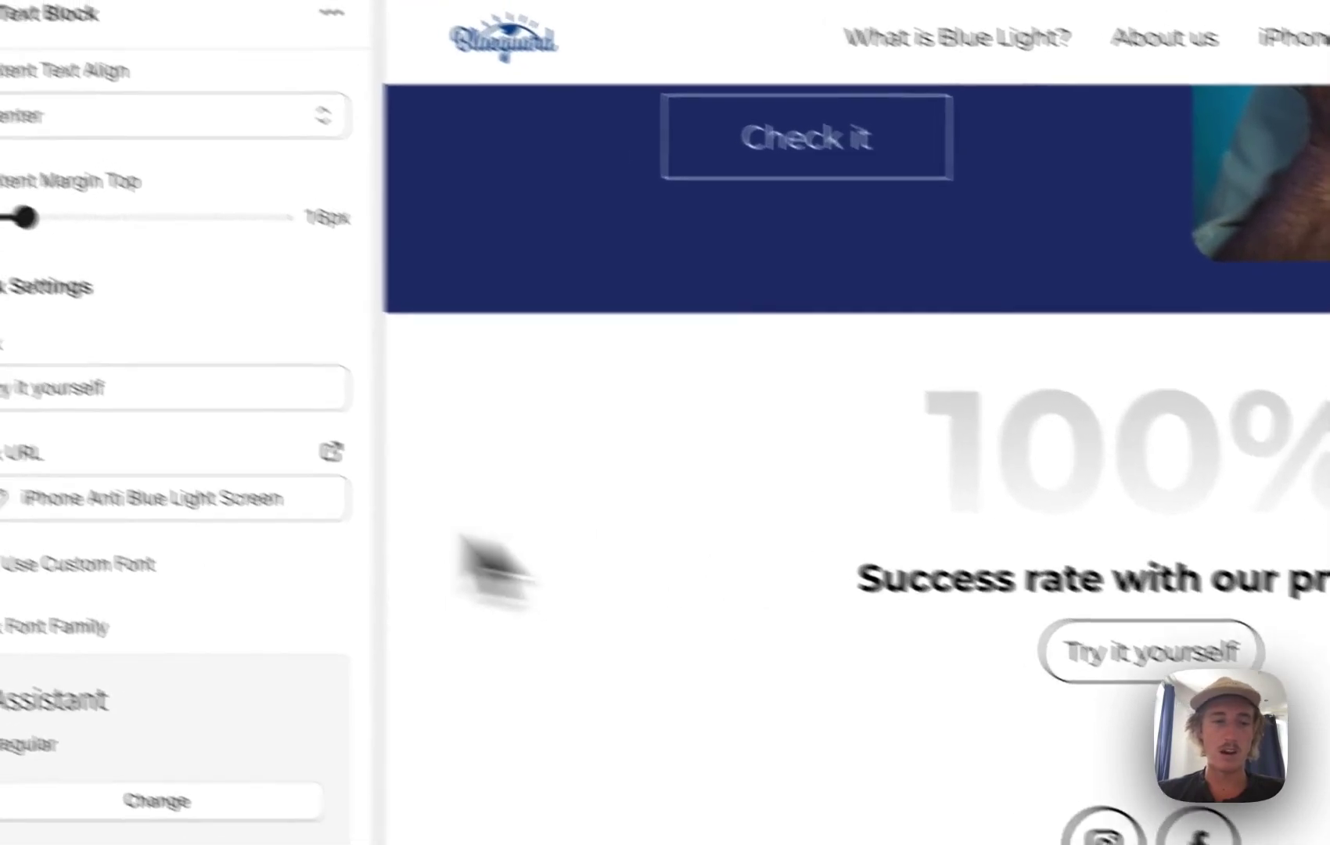
Fill the 100% heading with a gradient from navy #1E306E to light blue #6EB8FF.
scroll(336, 548, "down", 15)
scroll(345, 569, "down", 1)
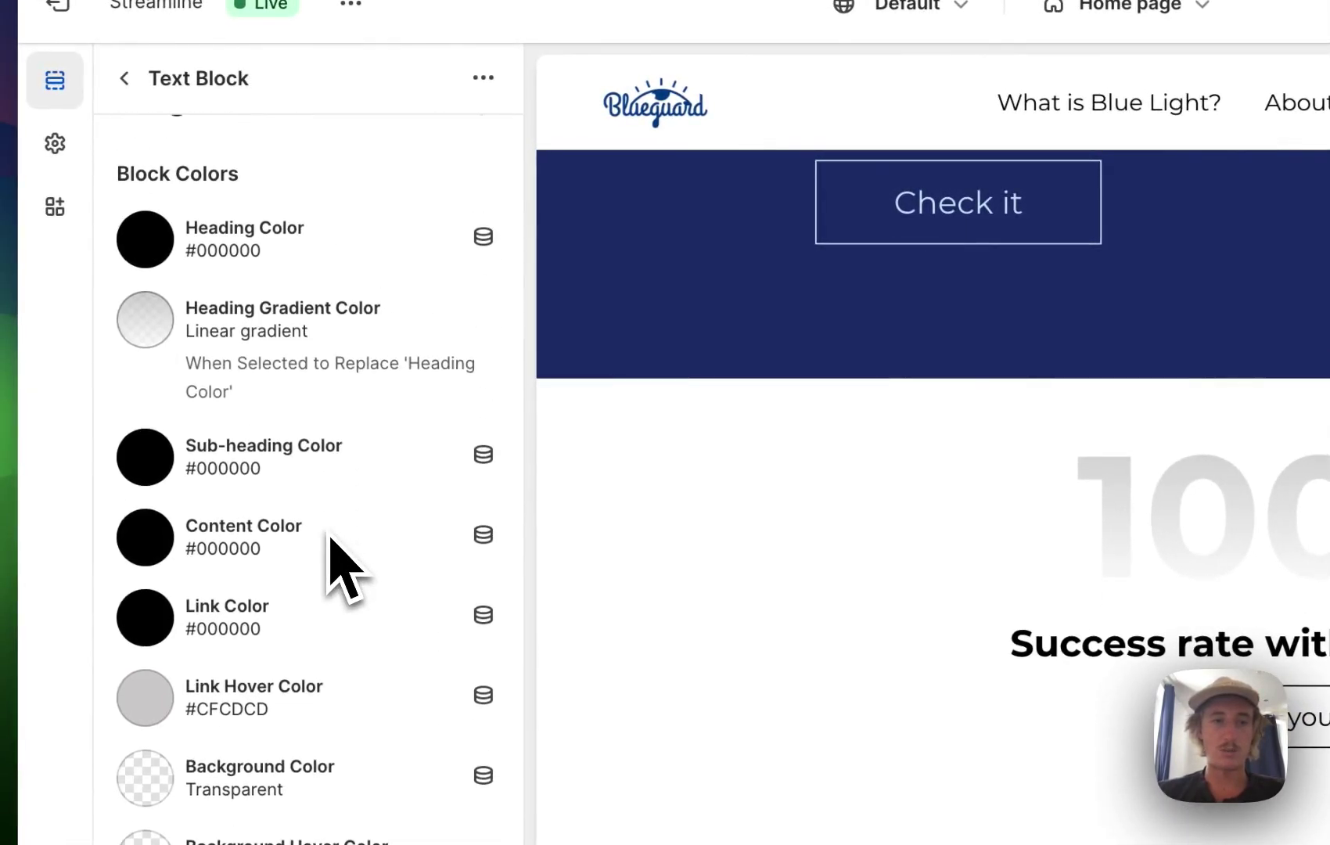
left_click(146, 330)
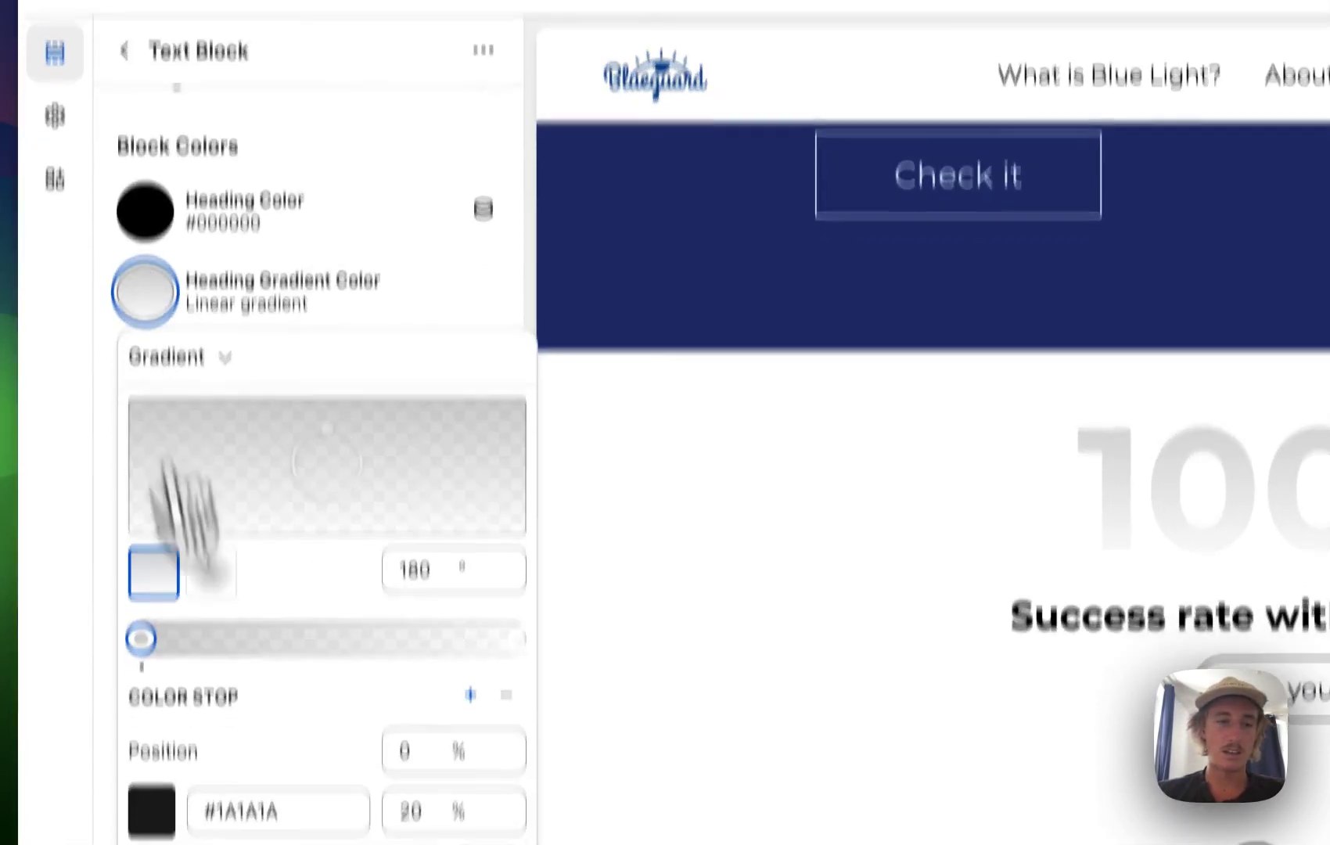
left_click(195, 726)
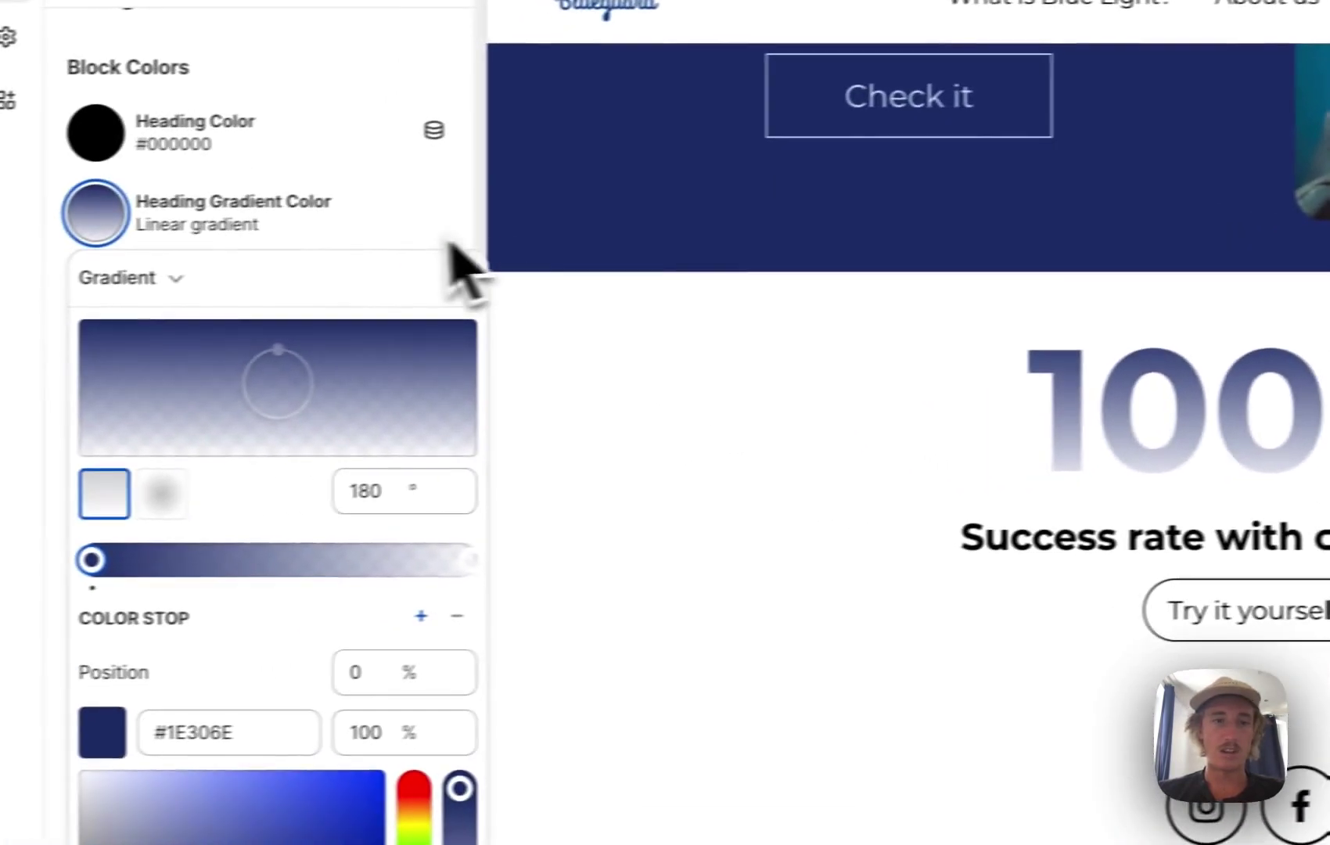
left_click(470, 559)
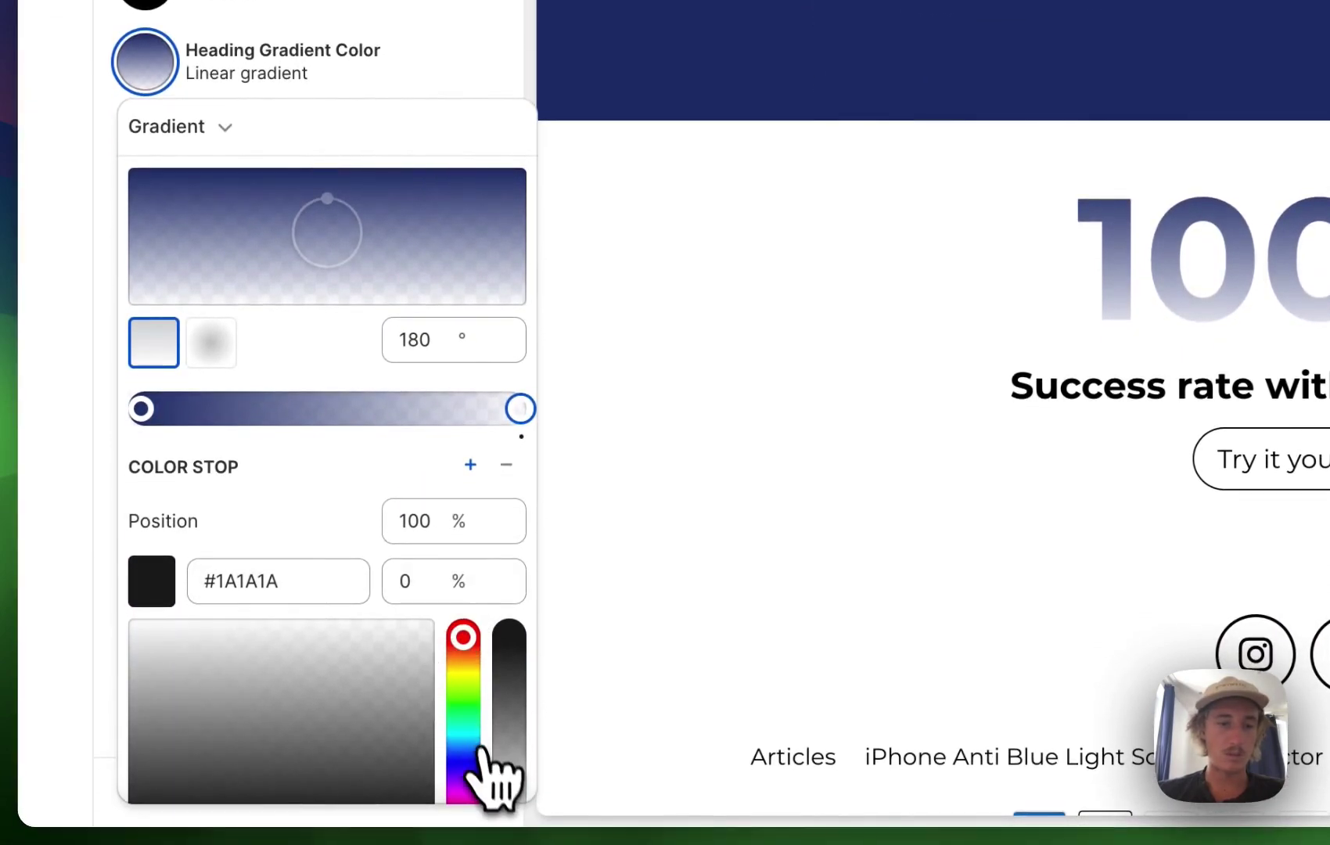
scroll(252, 608, "down", 5)
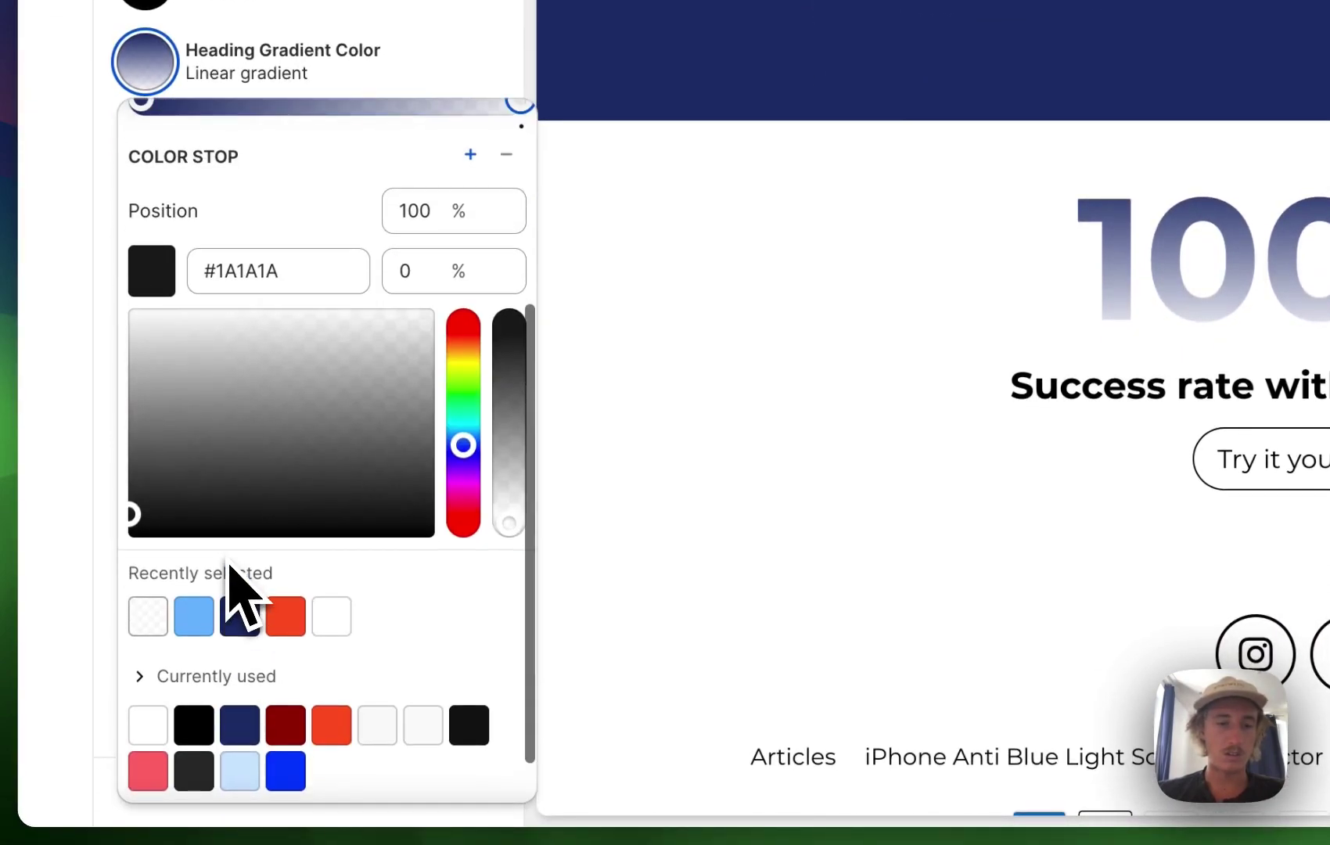
left_click(194, 616)
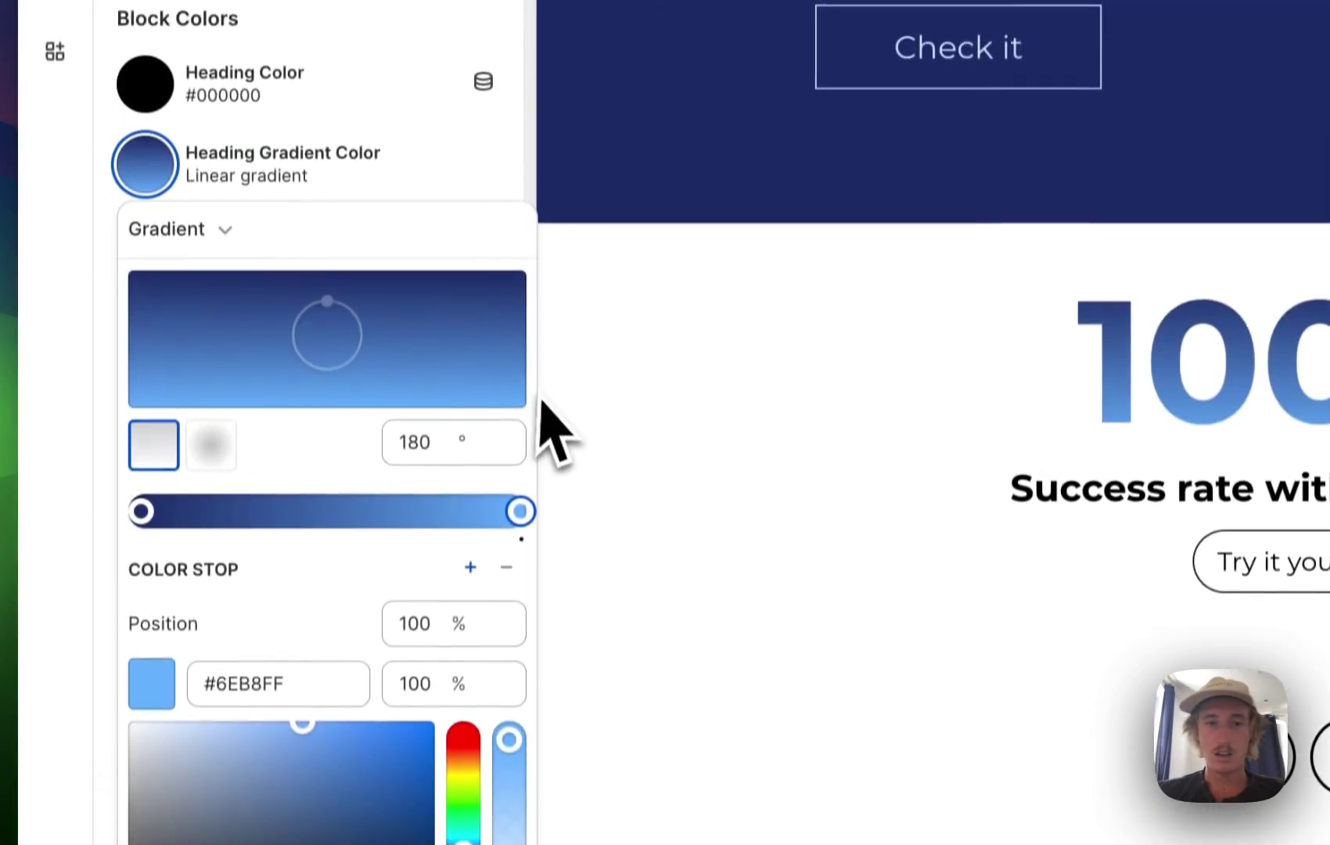
Make the sub-heading colour light blue #6EB8FF, leaving the border colour unchanged.
left_click(503, 66)
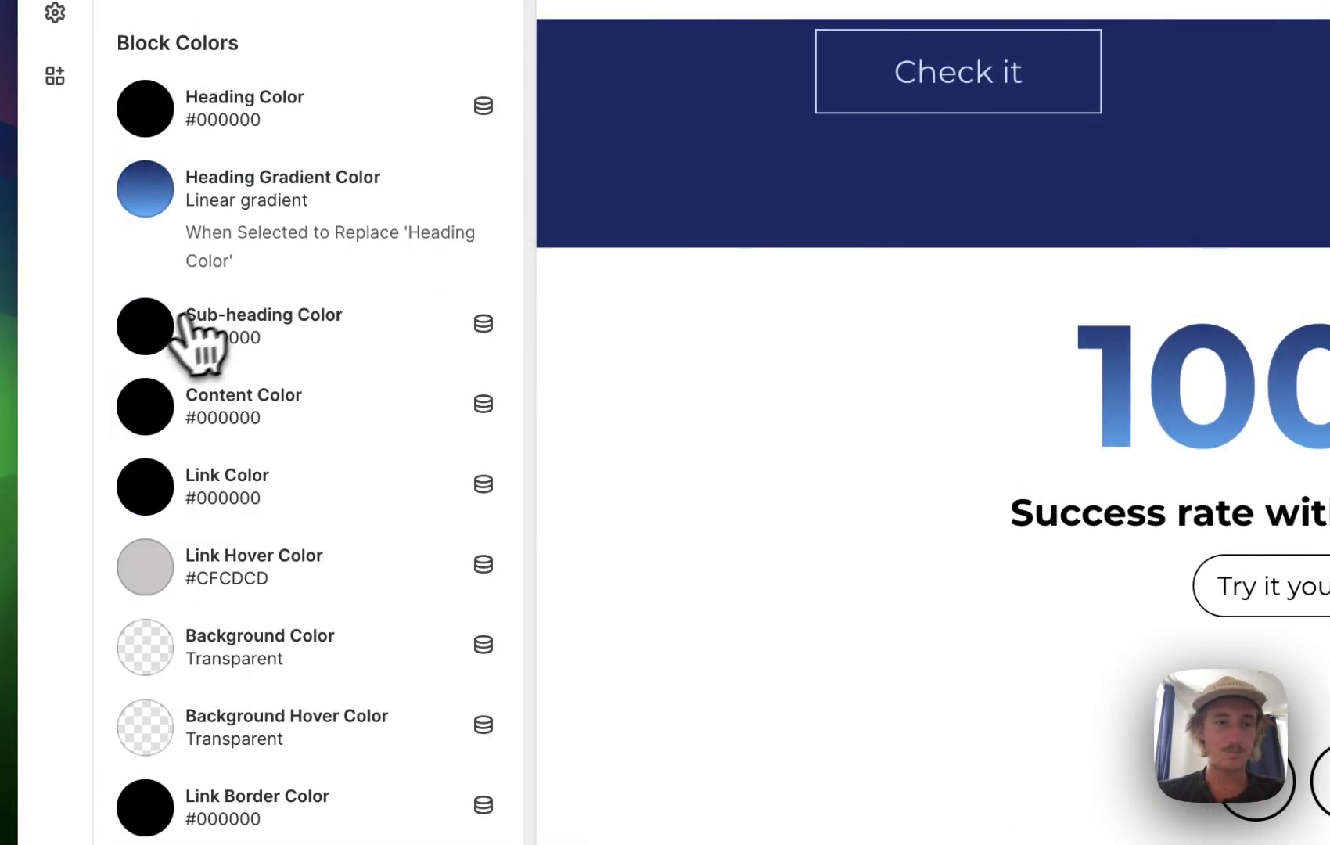
left_click(155, 325)
left_click(194, 738)
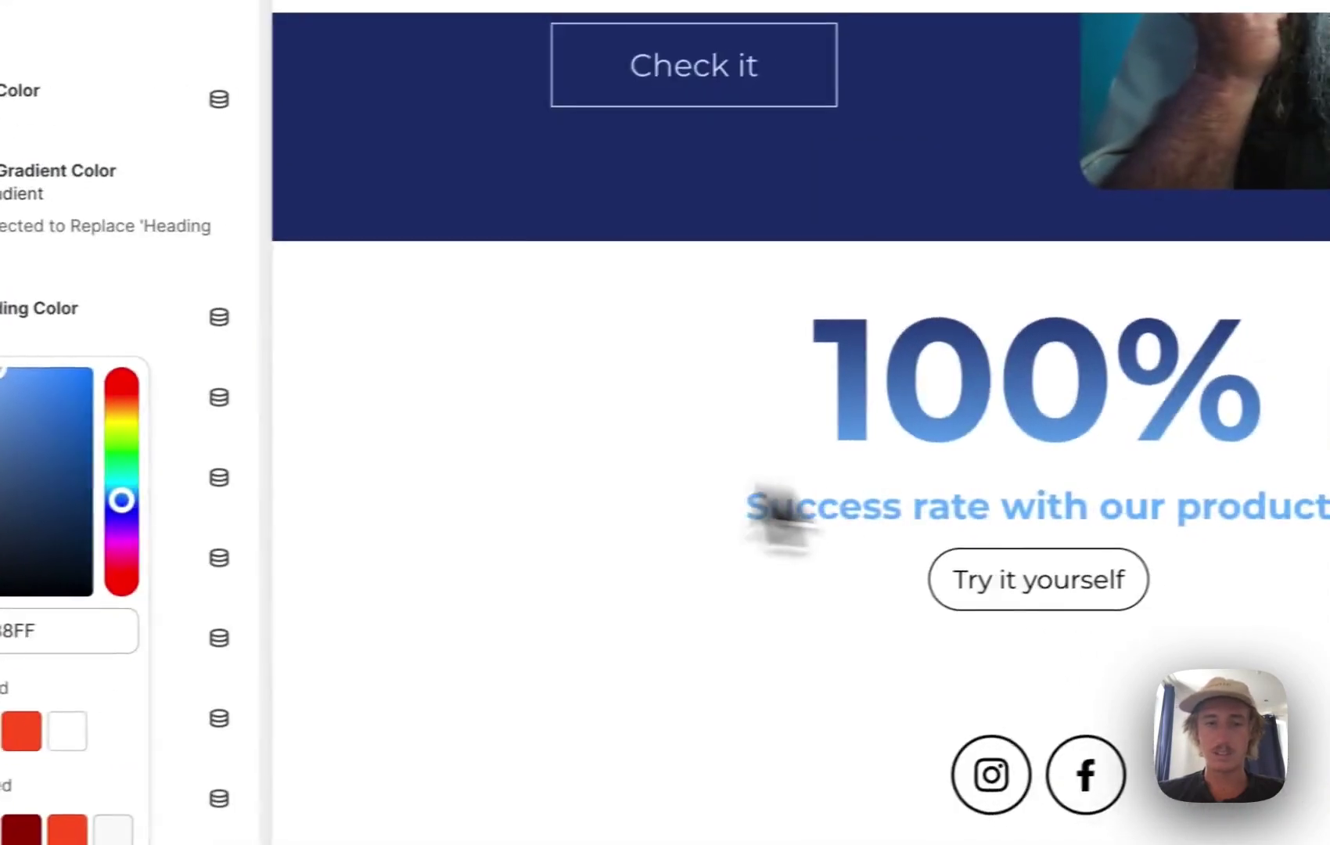
left_click(508, 286)
scroll(321, 727, "down", 1)
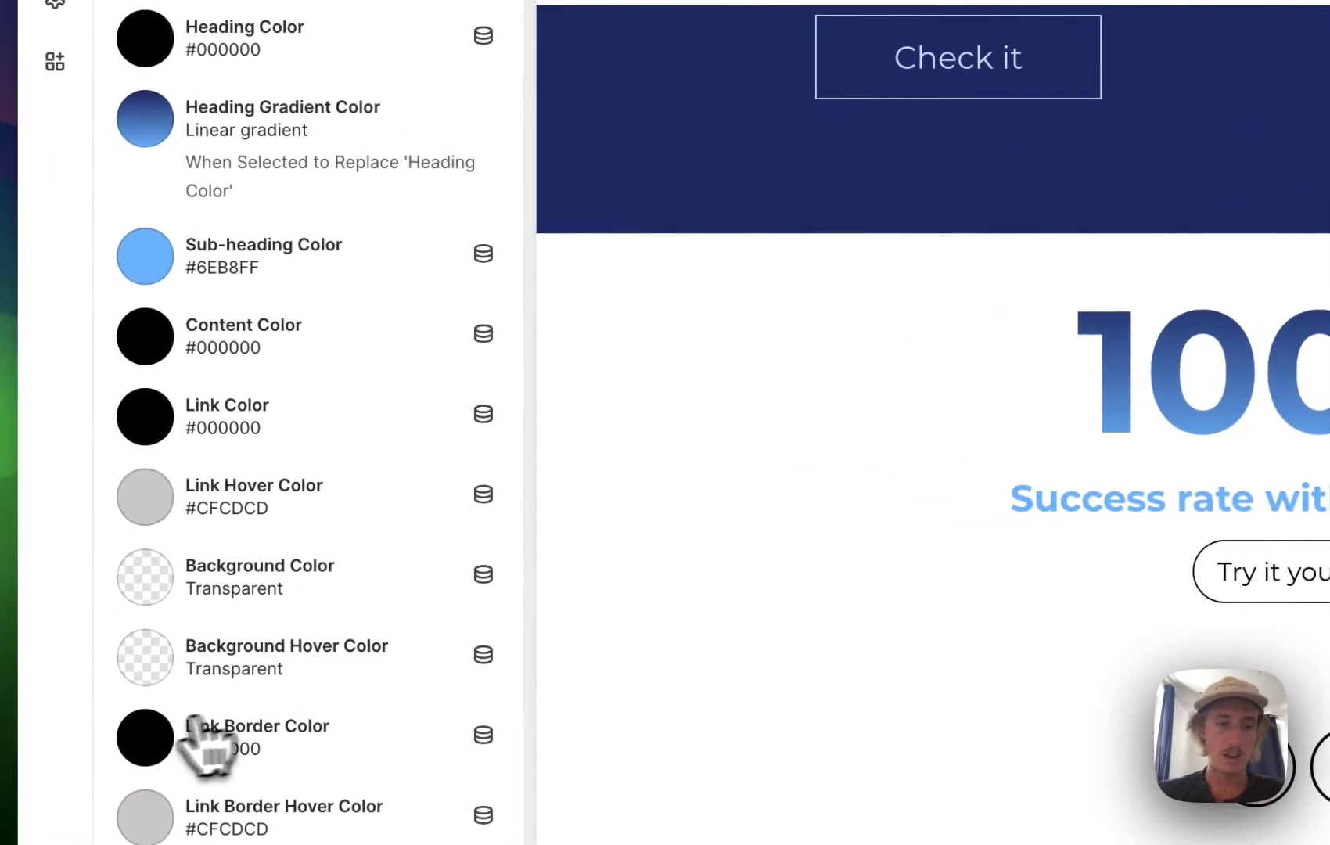
left_click(141, 735)
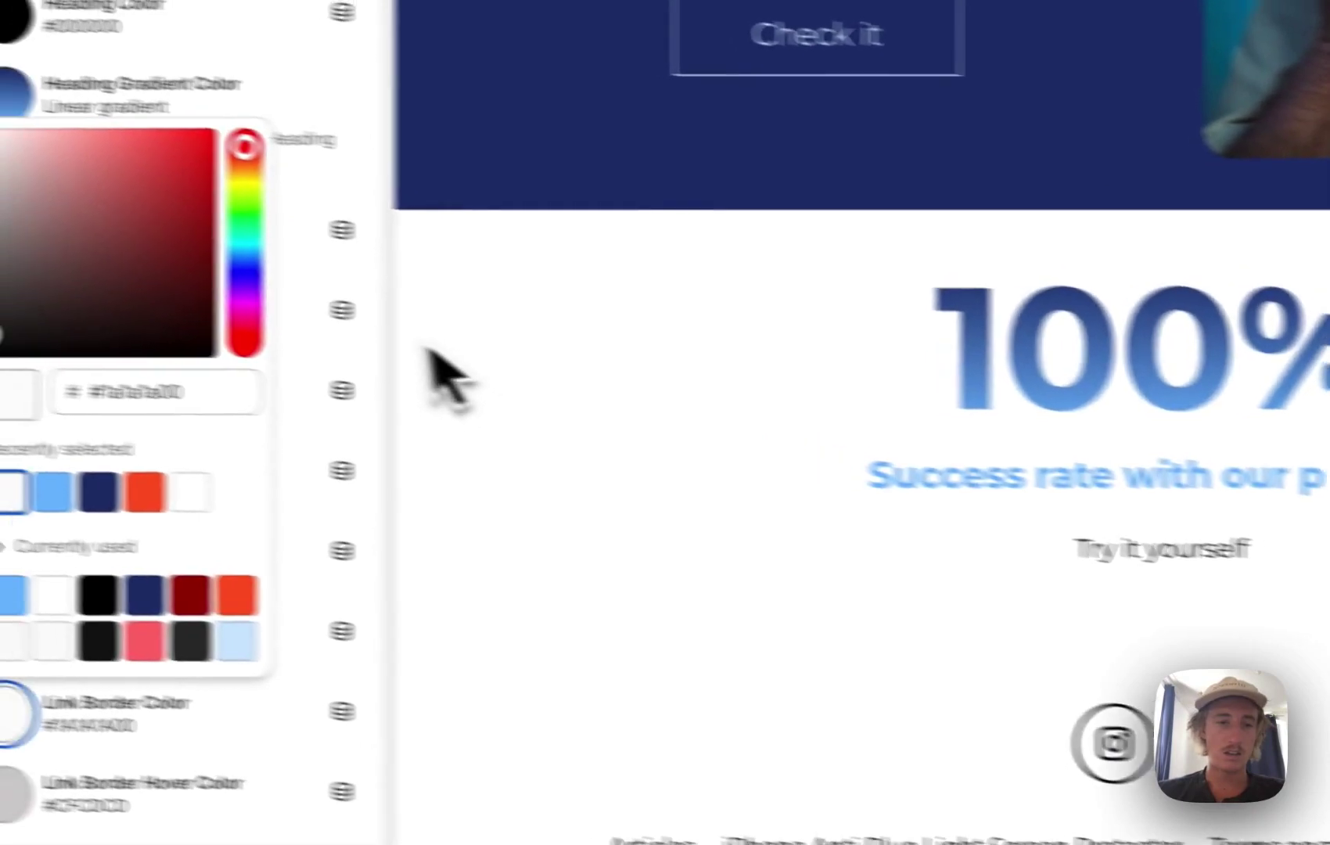
left_click(521, 427)
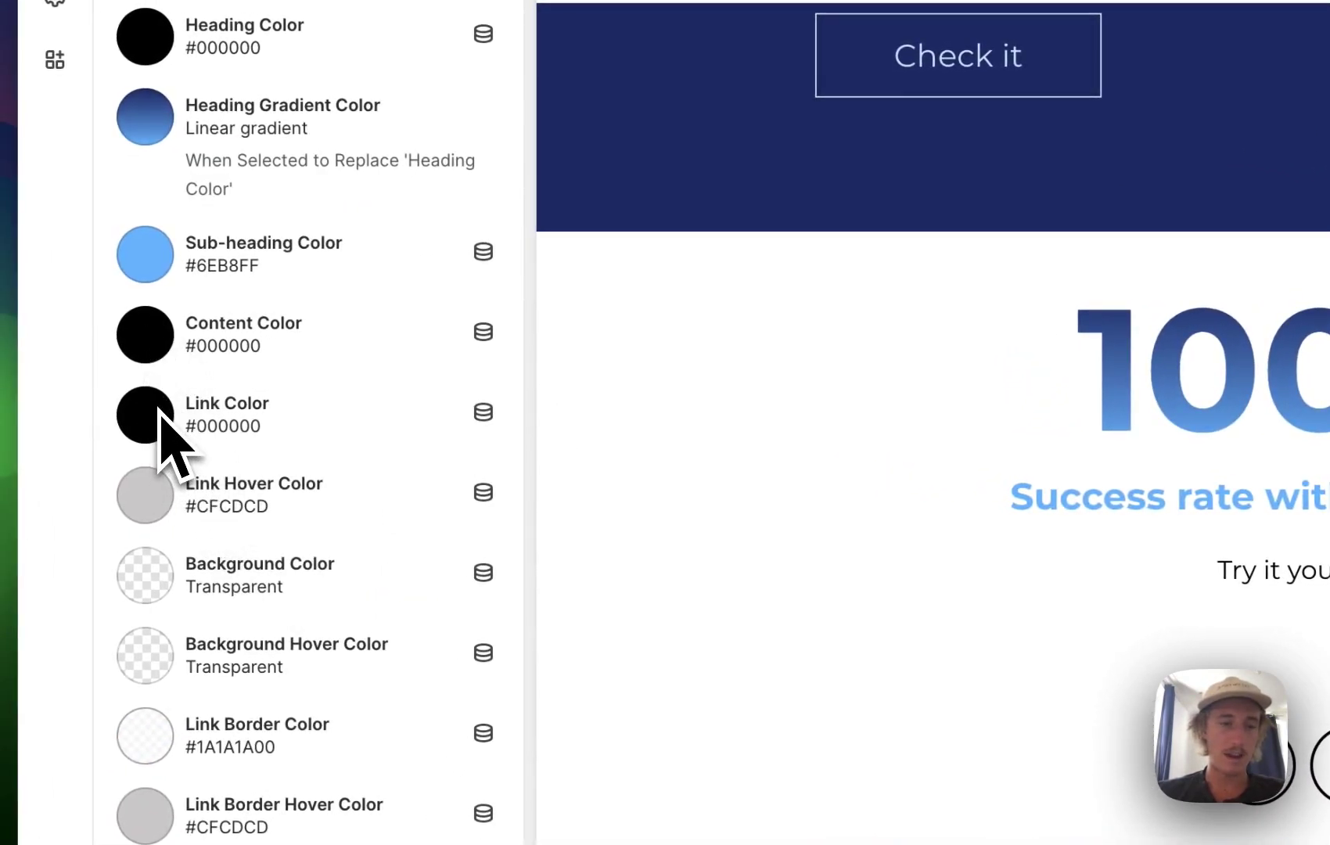
Give the button a navy #1E306E background and white #FFFFFF text.
left_click(145, 576)
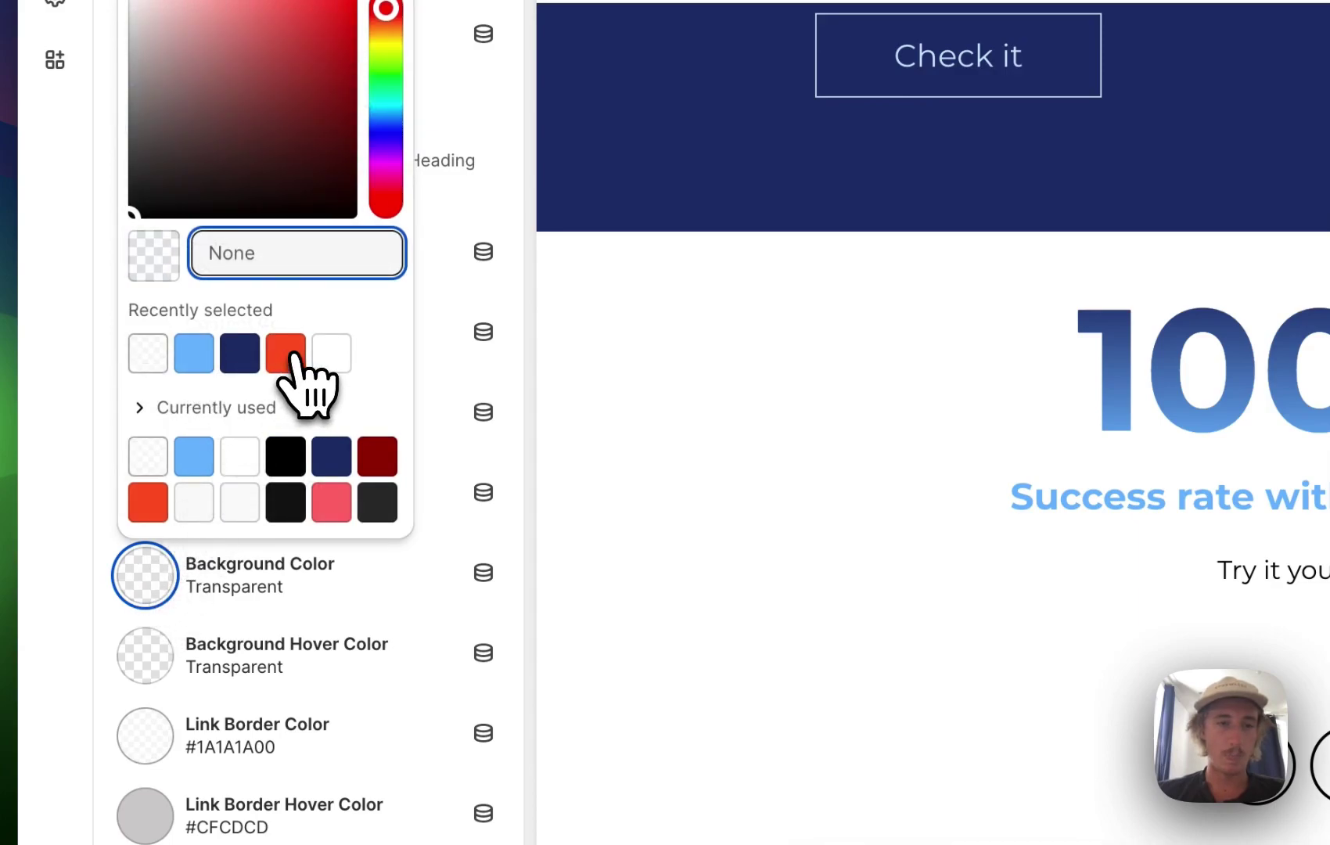
left_click(240, 354)
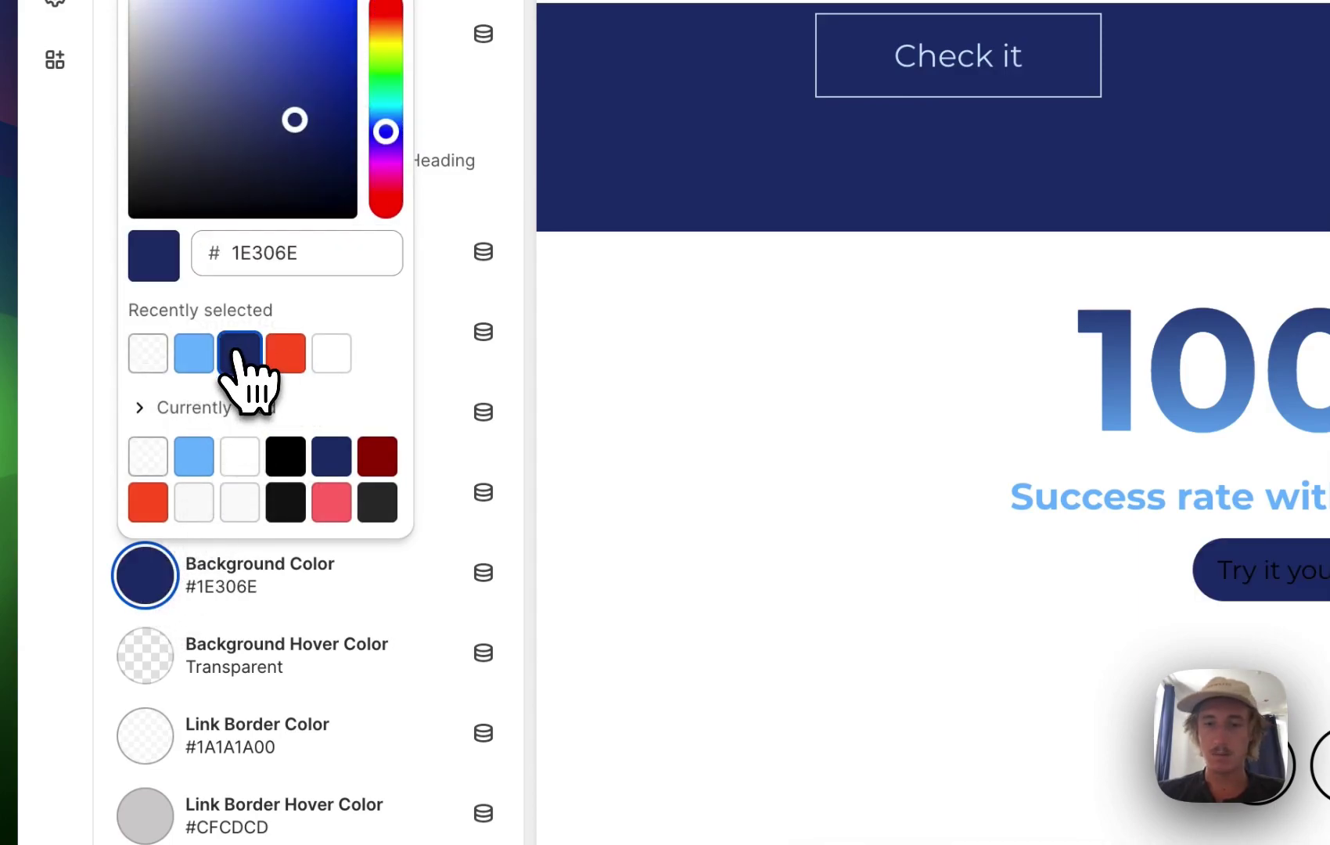
left_click(301, 657)
left_click(181, 420)
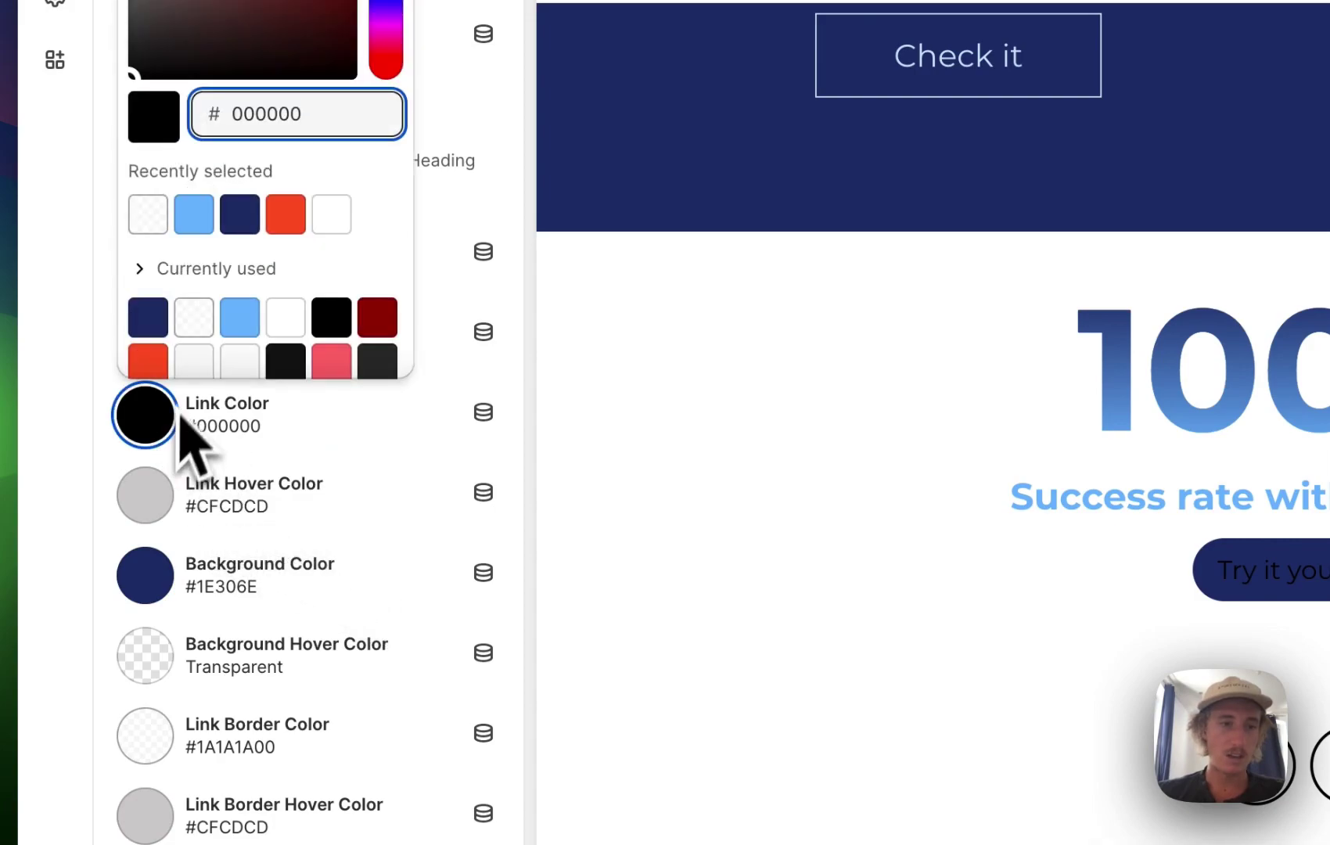
left_click(346, 221)
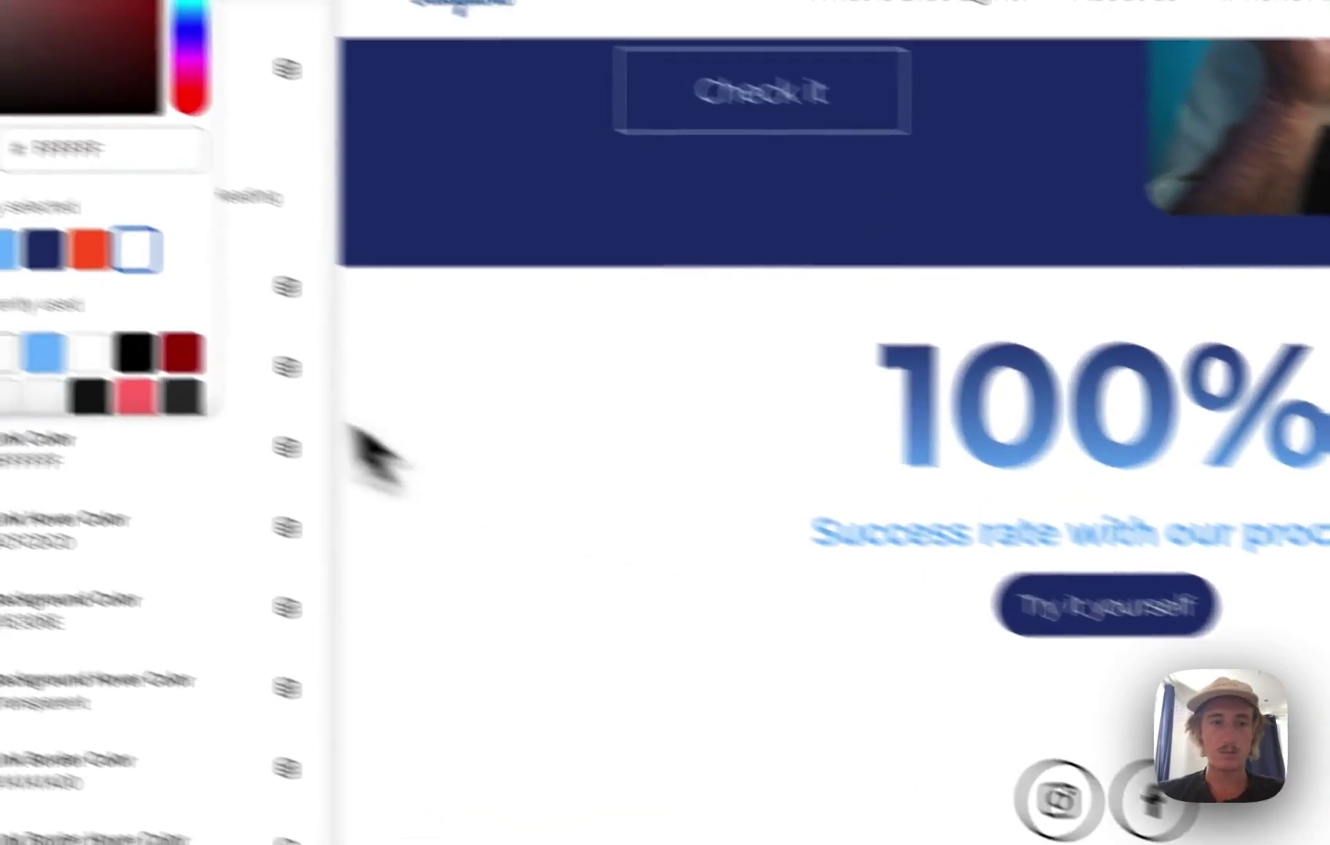
left_click(509, 253)
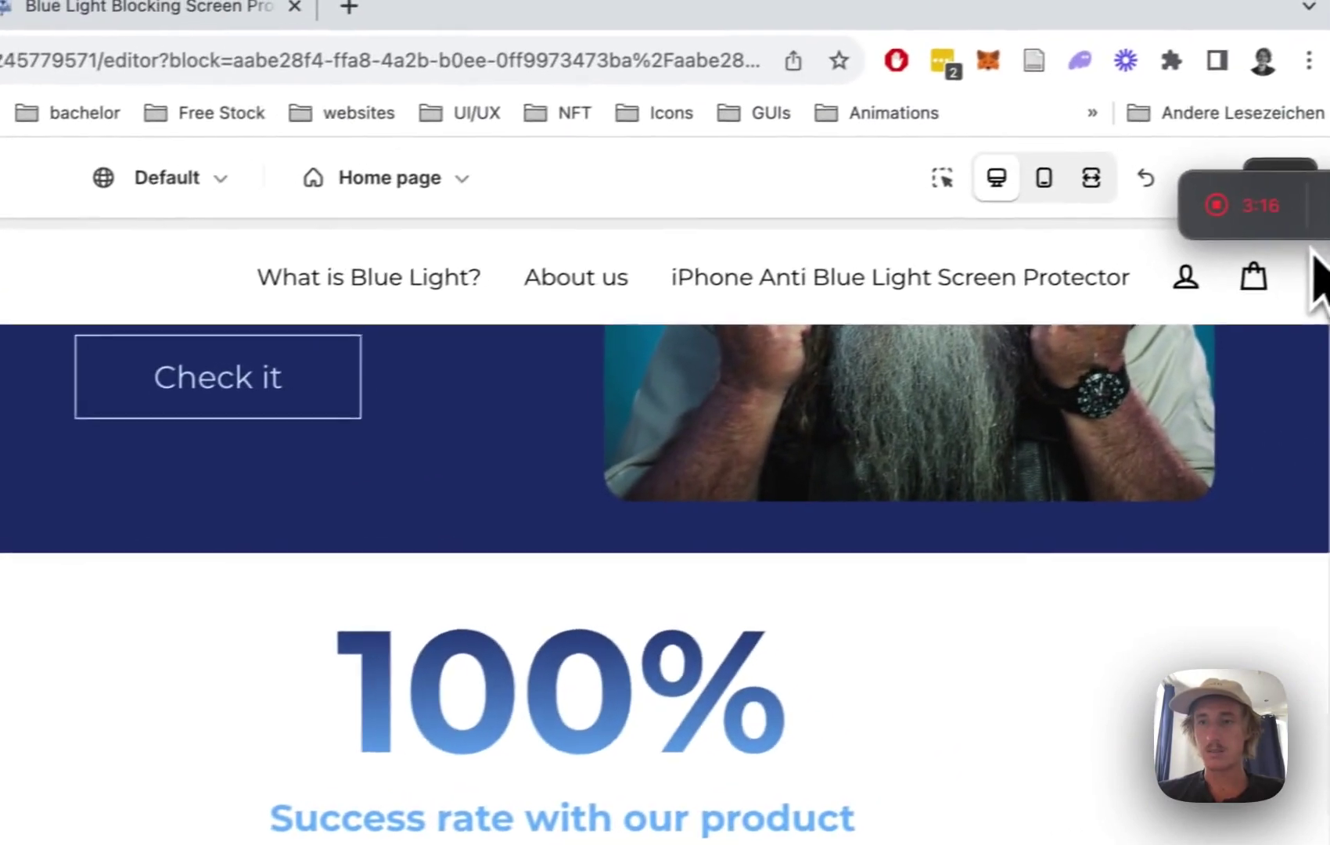
Save the theme and review the SS - Influence Text section settings (36px top padding).
left_click(1252, 185)
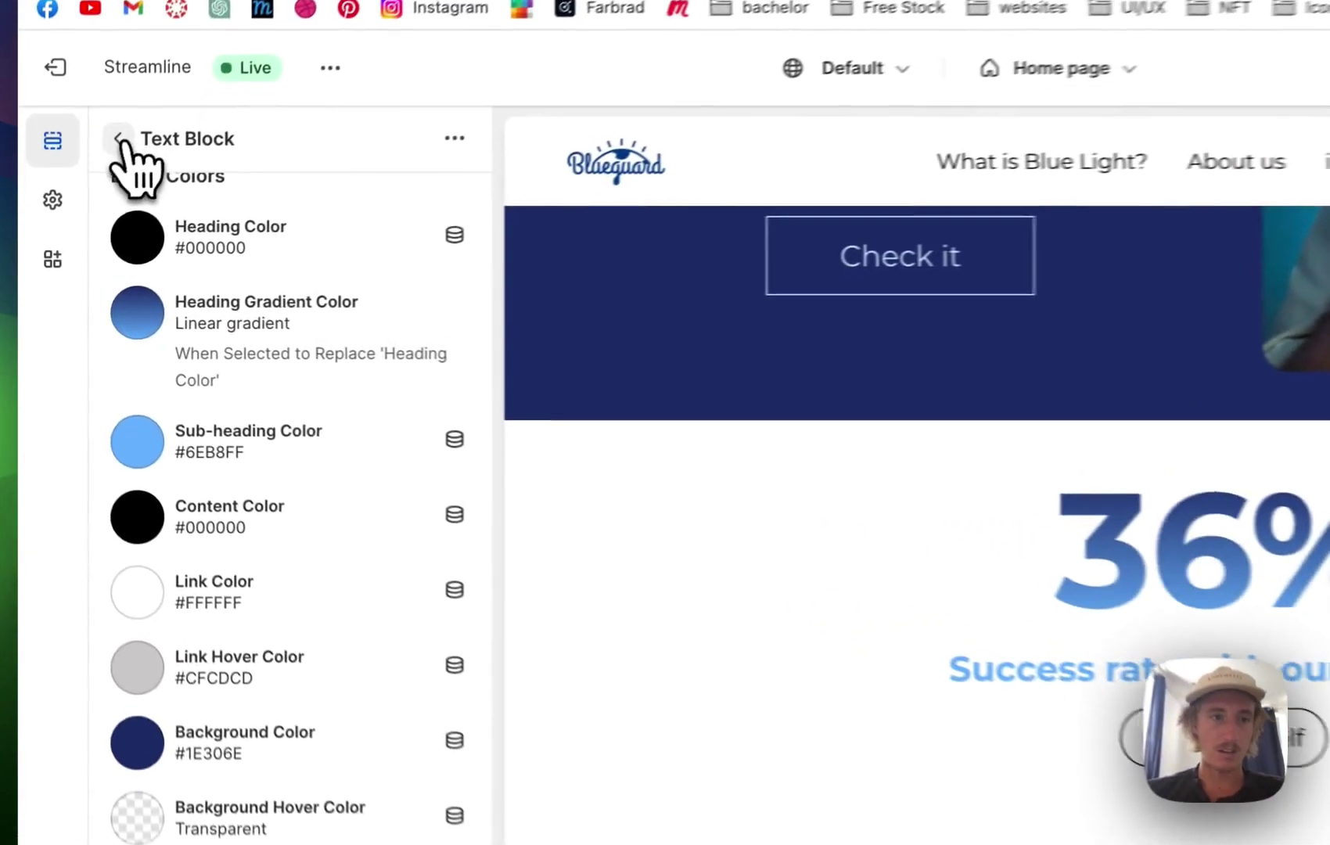
left_click(84, 194)
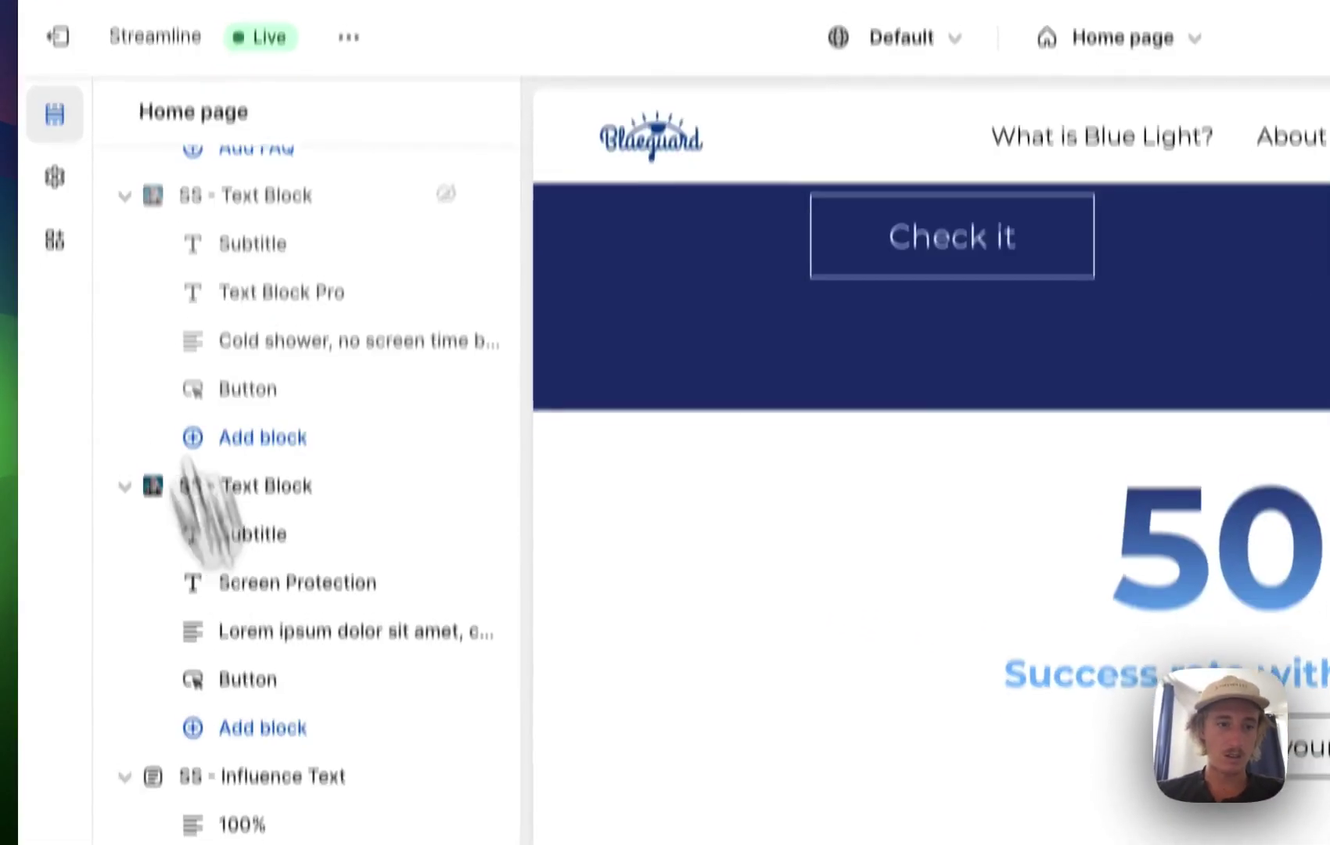
left_click(199, 571)
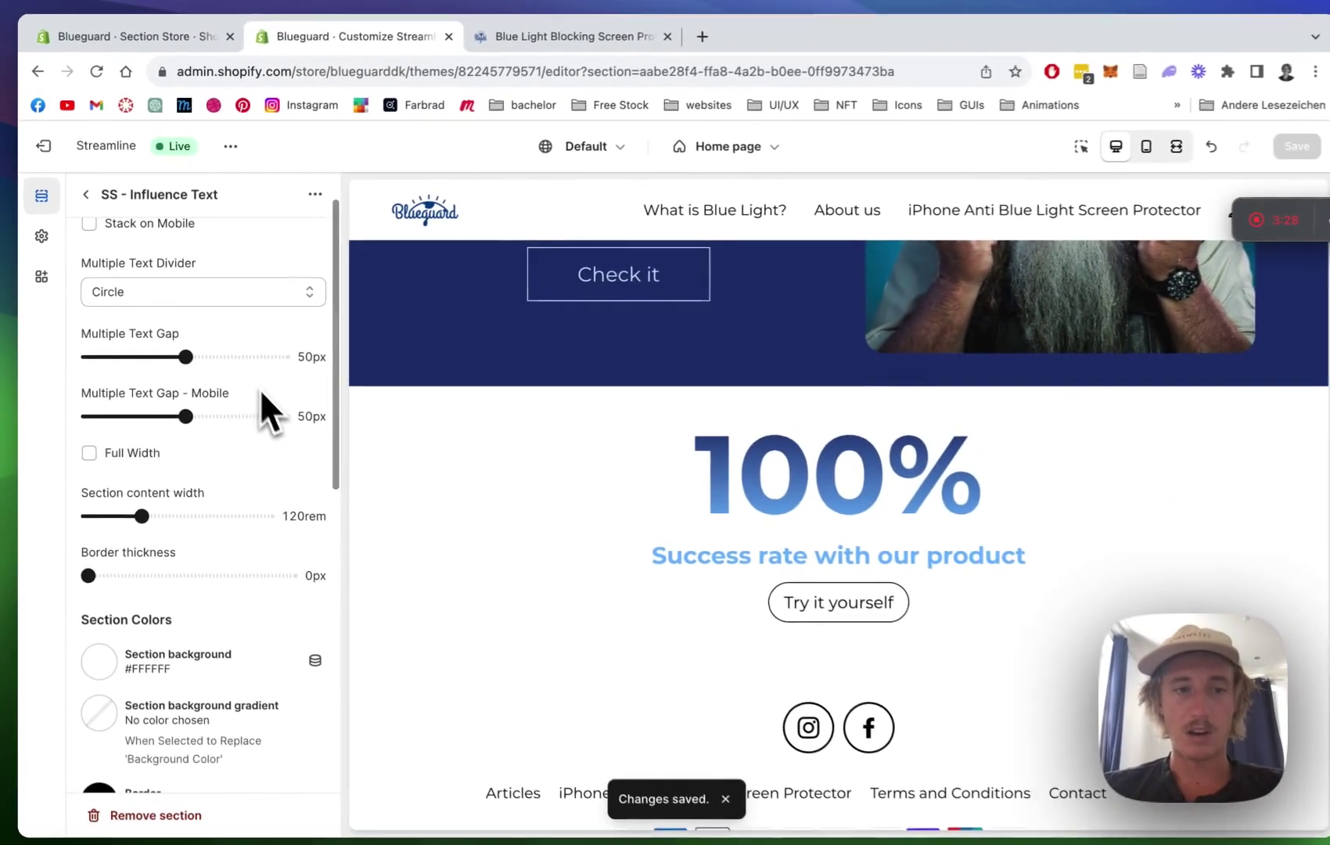
scroll(321, 535, "down", 2)
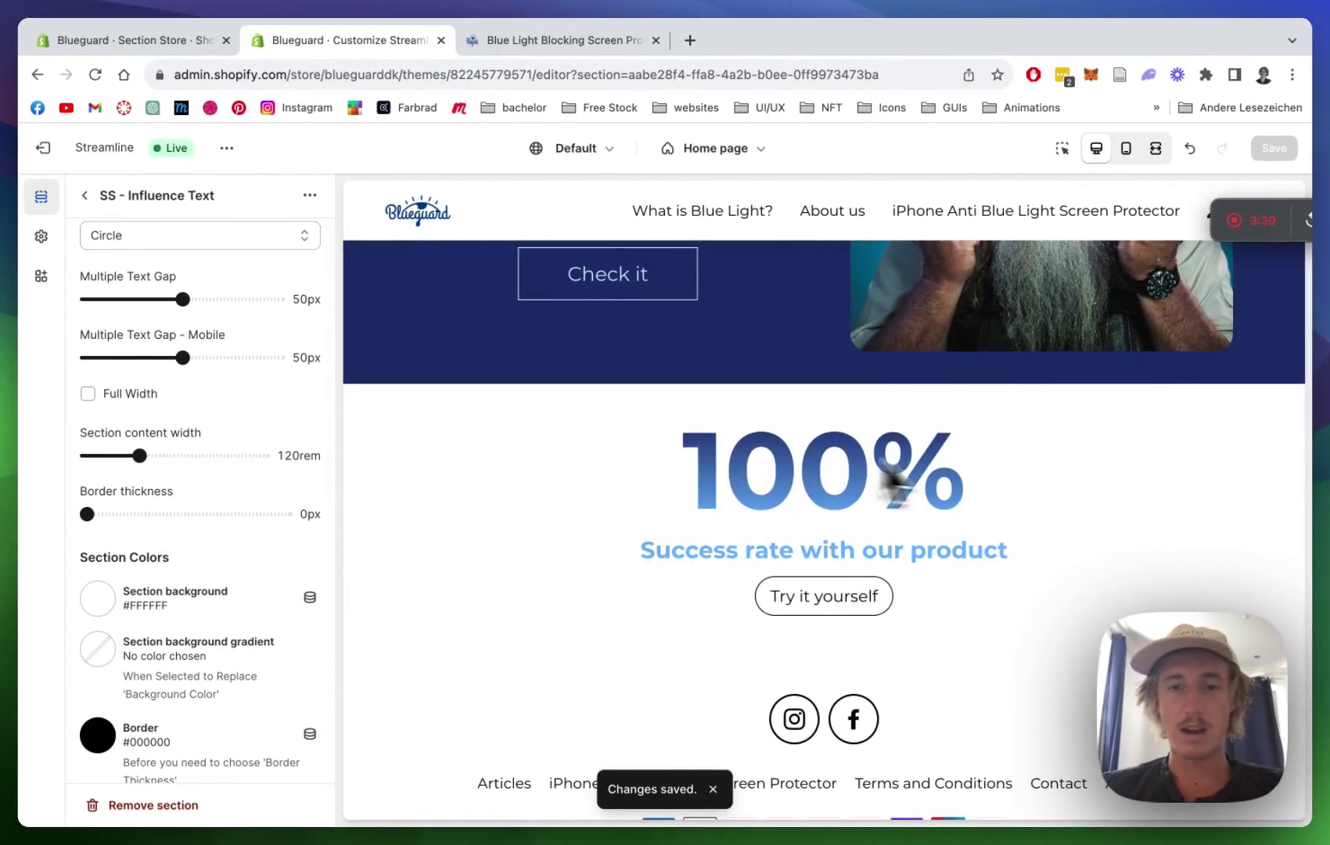
scroll(164, 451, "down", 3)
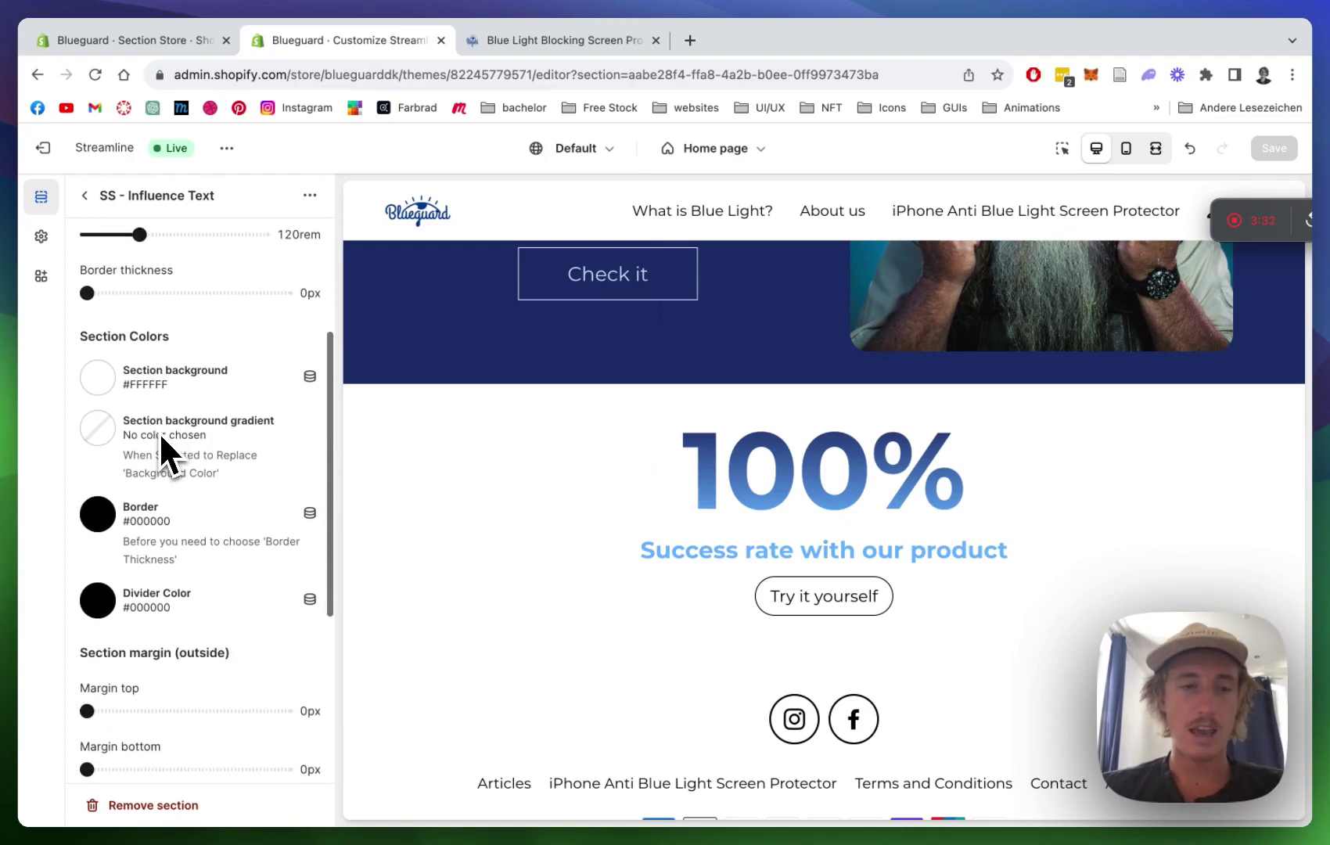
scroll(235, 493, "down", 3)
scroll(242, 501, "down", 2)
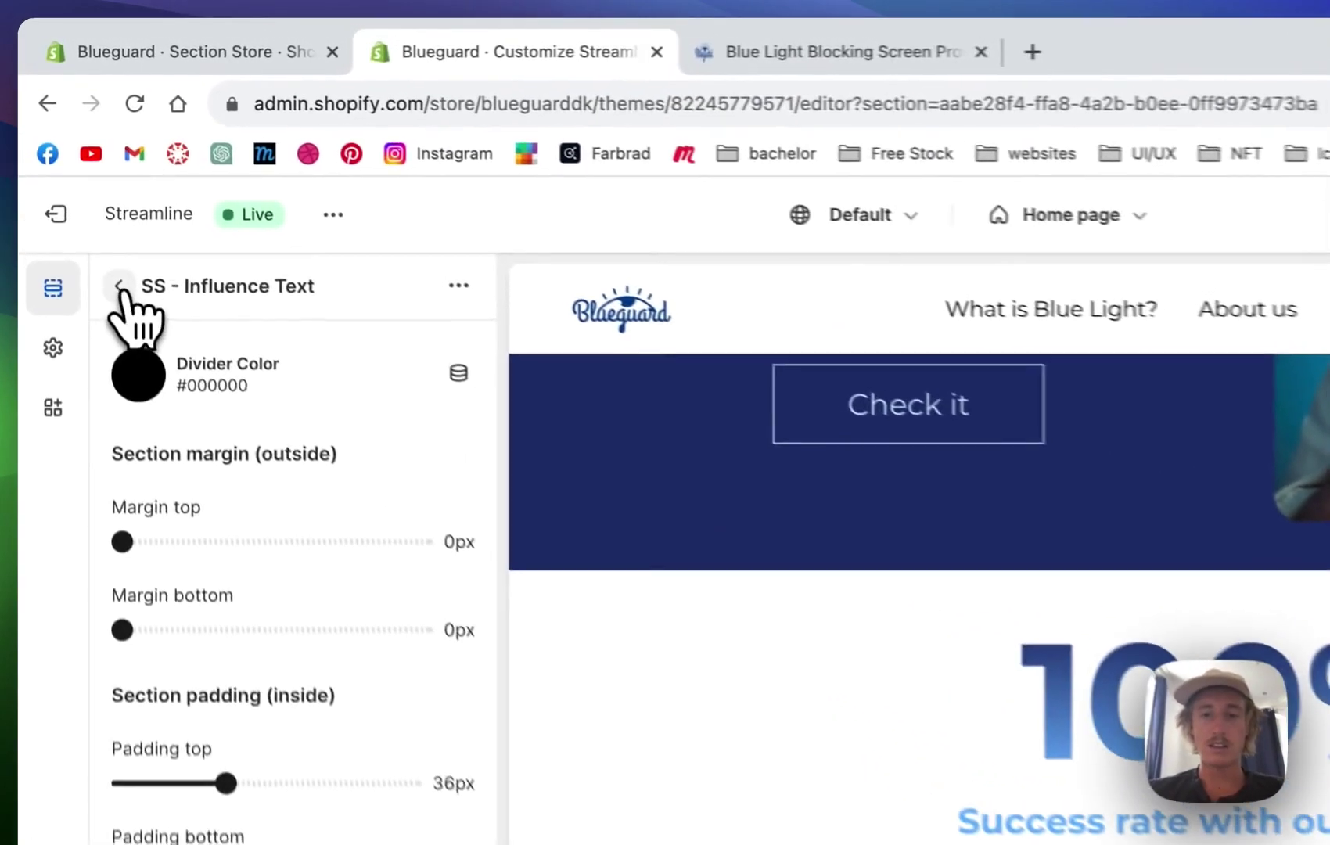
Change the 100% block's button background colour to light blue #6EB8FF and save.
left_click(84, 195)
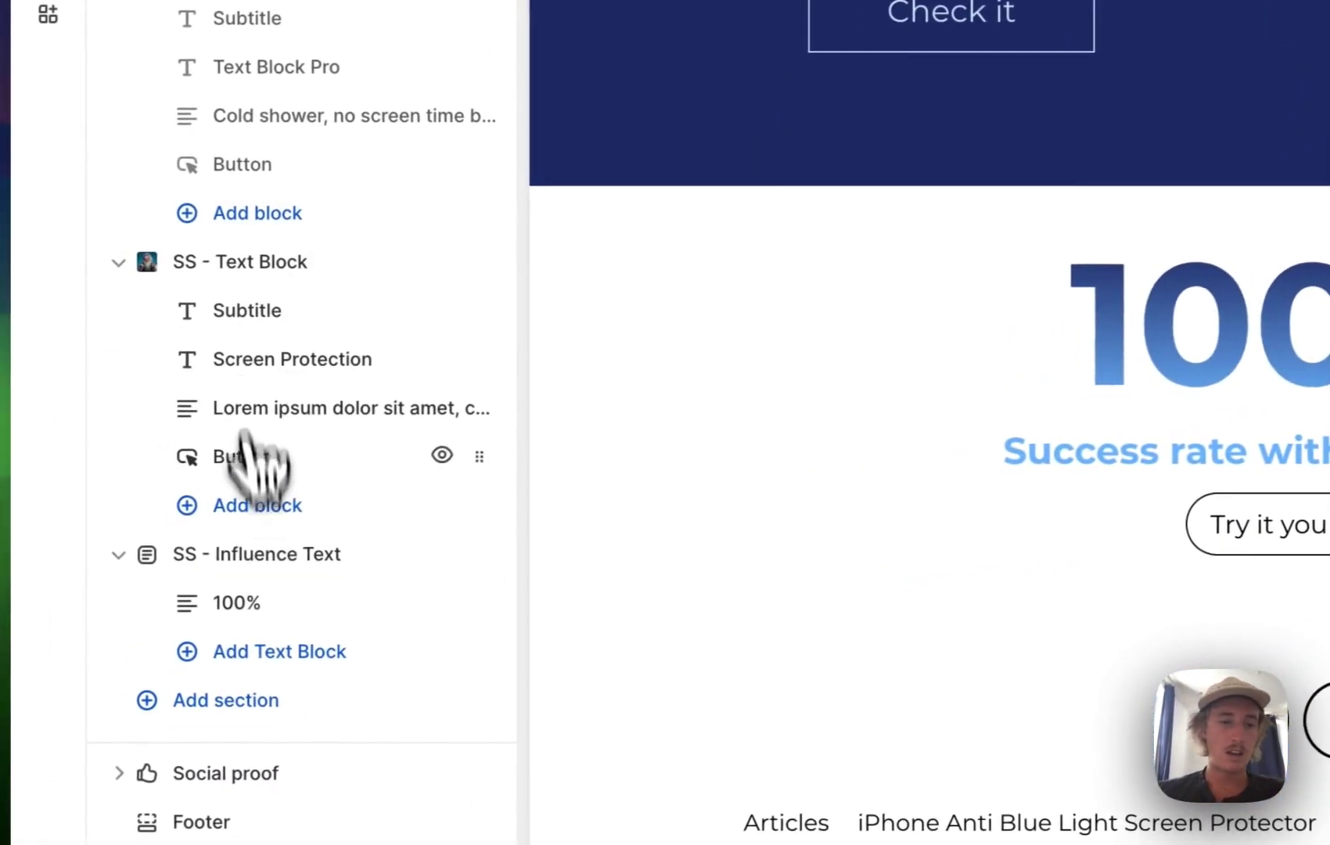
left_click(262, 601)
scroll(257, 596, "down", 15)
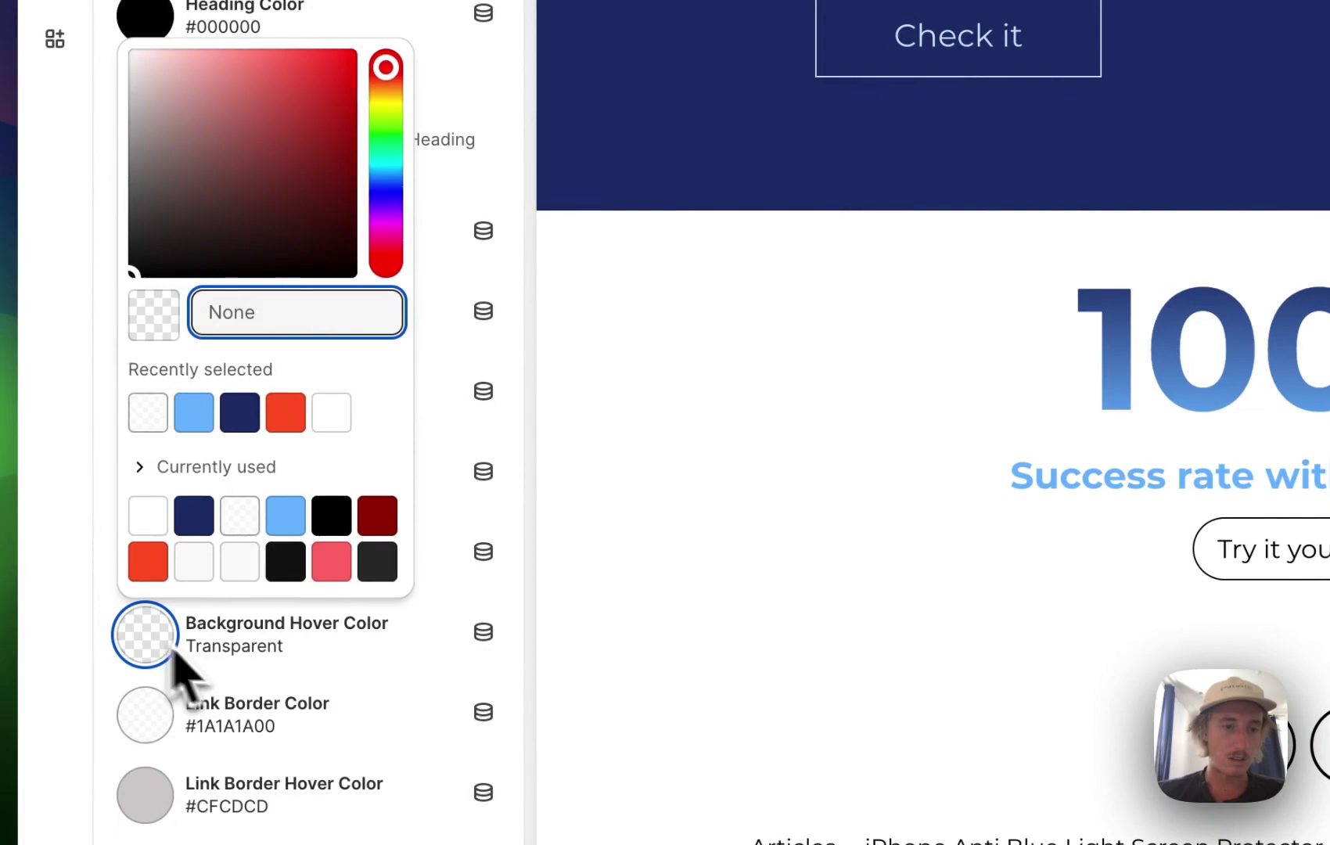
left_click(141, 638)
left_click(144, 561)
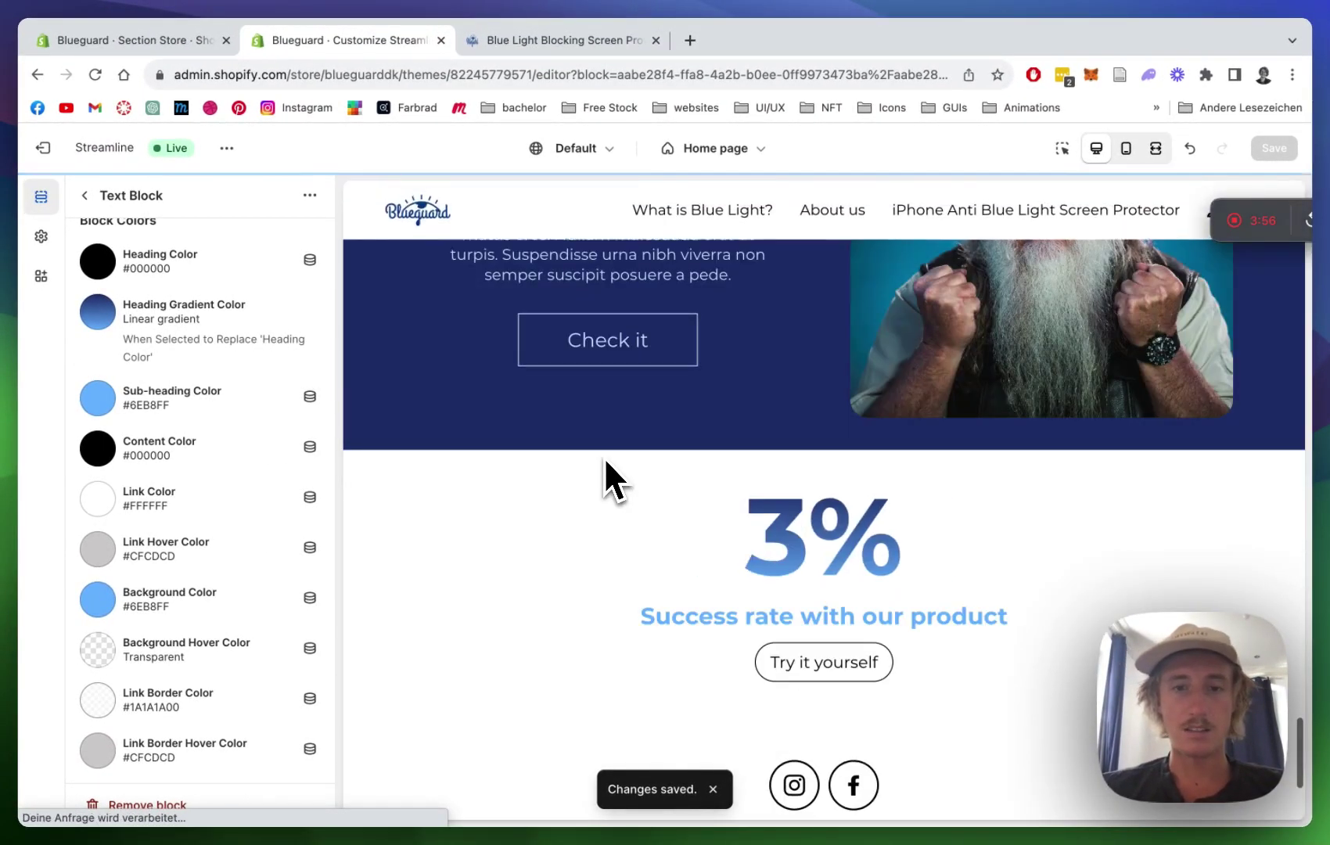
Switch to the live Blueguard storefront to check the new Influence Text section.
left_click(533, 40)
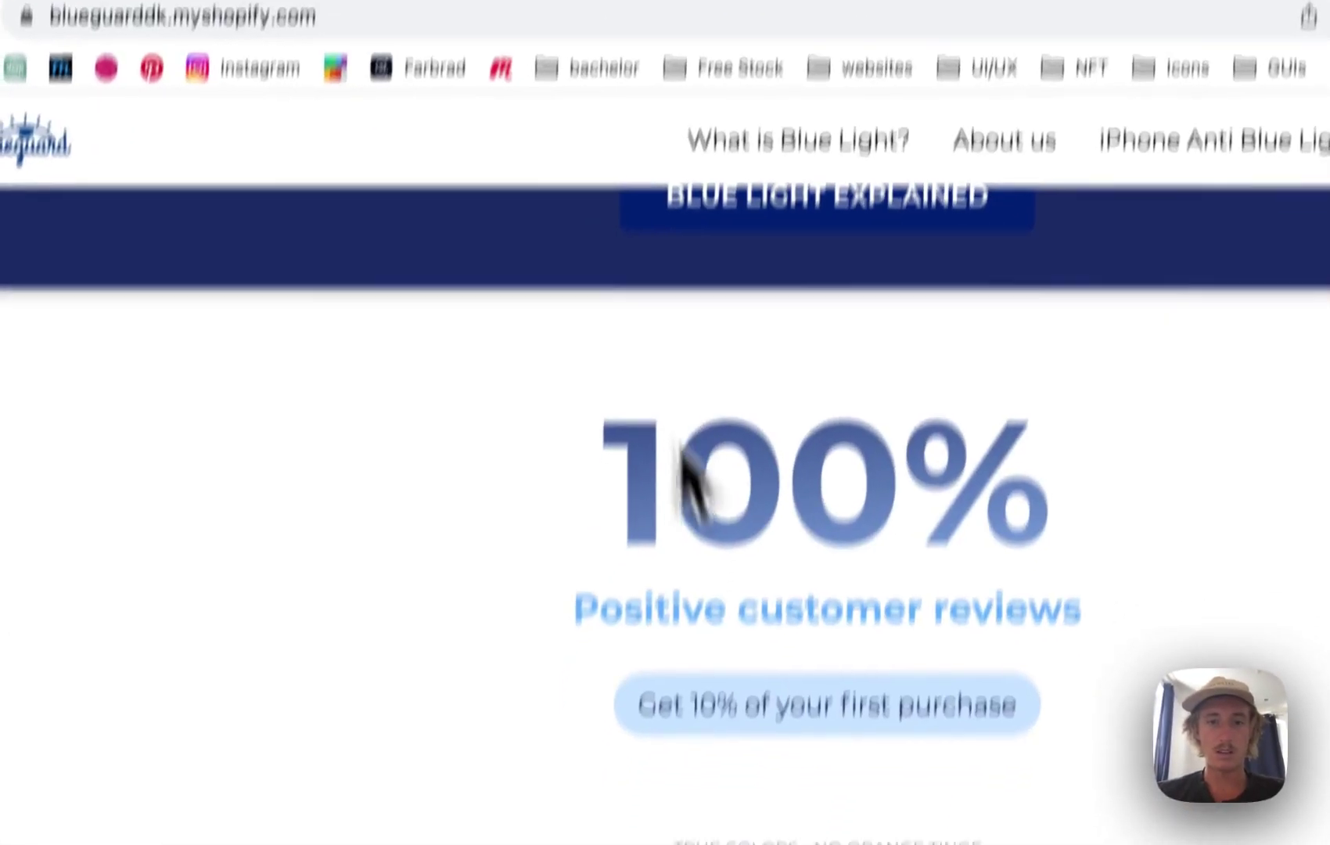